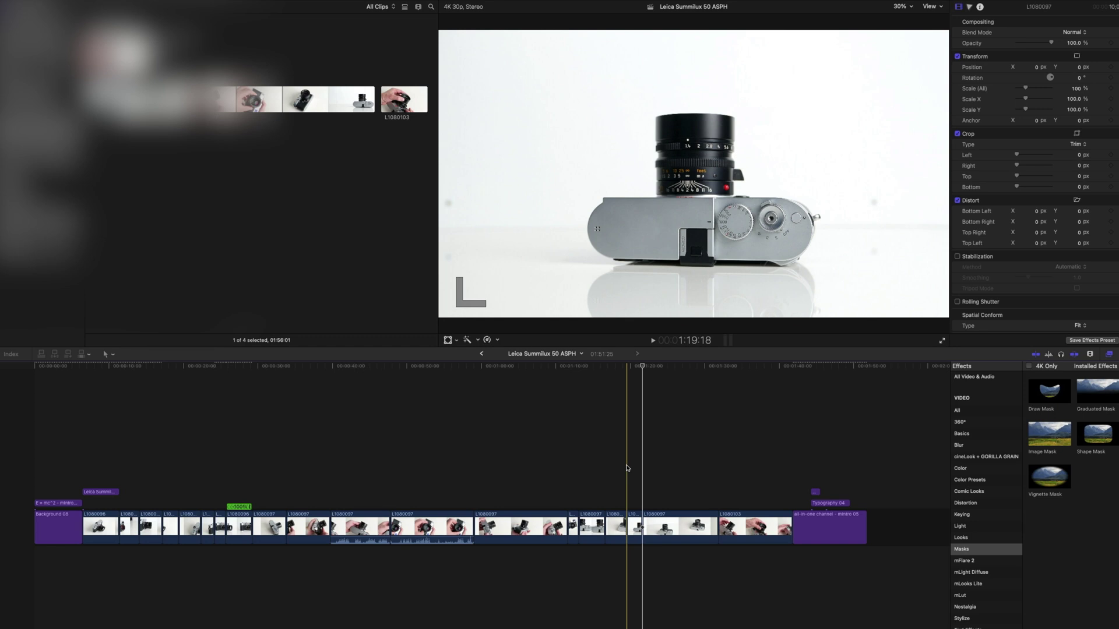
- Select clip L1080097 to show the straight-on camera frame at 1:21:20
click(647, 528)
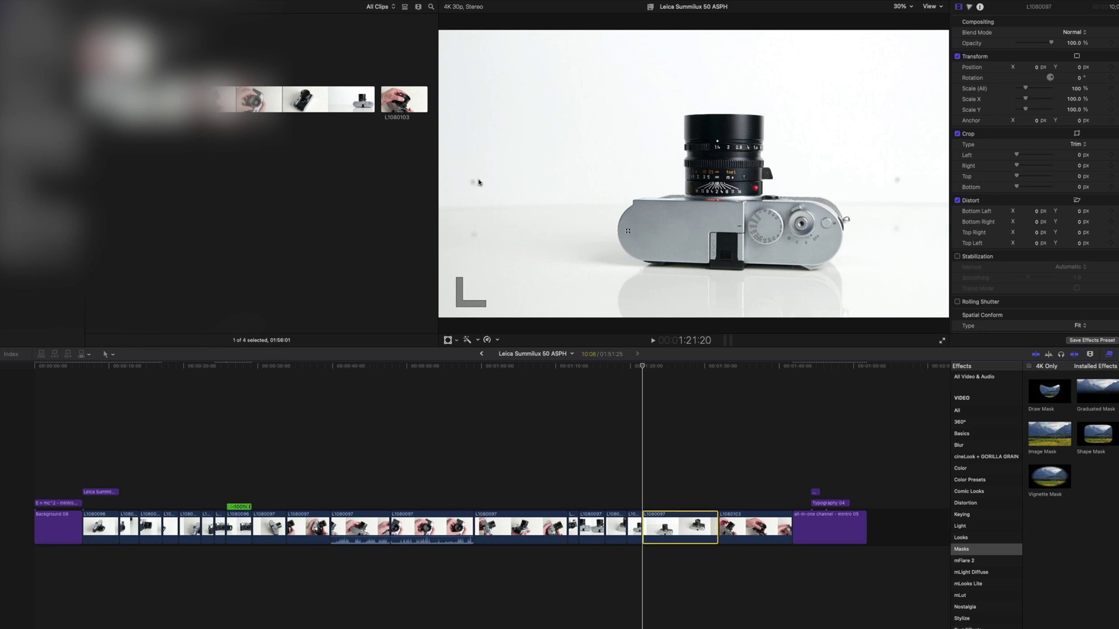
- Capture a 31×29 screenshot of clean white backdrop with Cmd-Shift-4
key(super+shift+4)
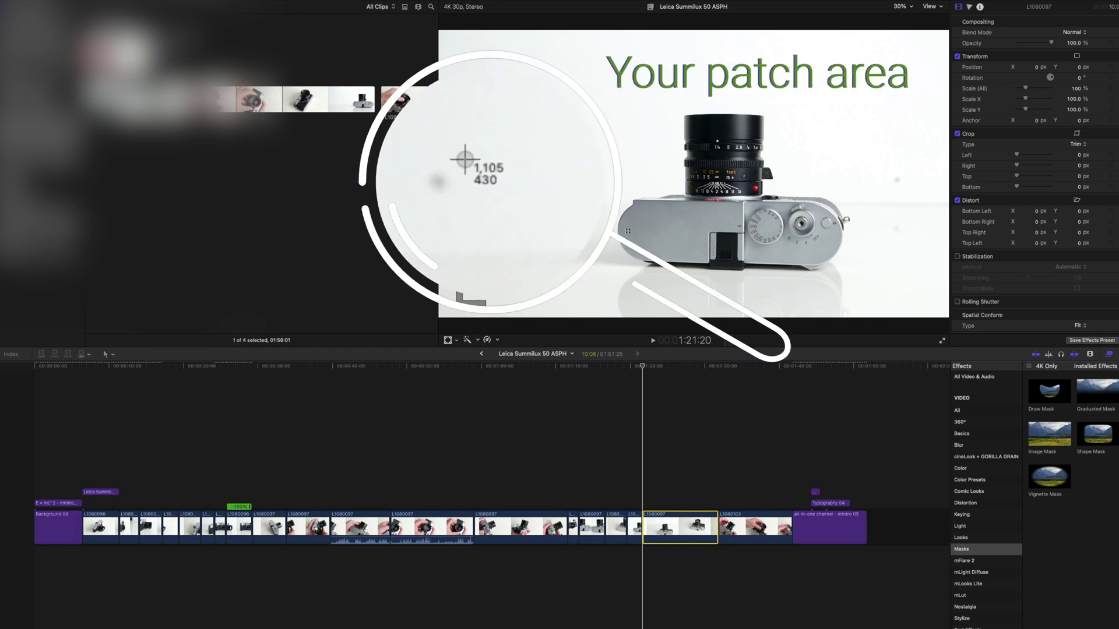
drag(466, 165, 506, 200)
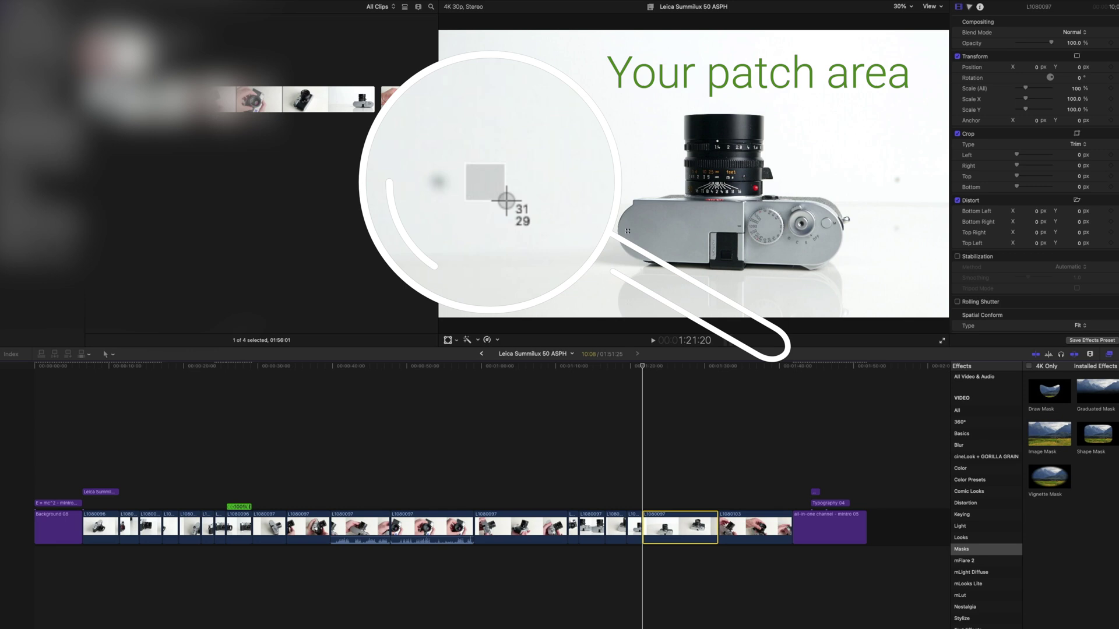
drag(505, 200, 506, 200)
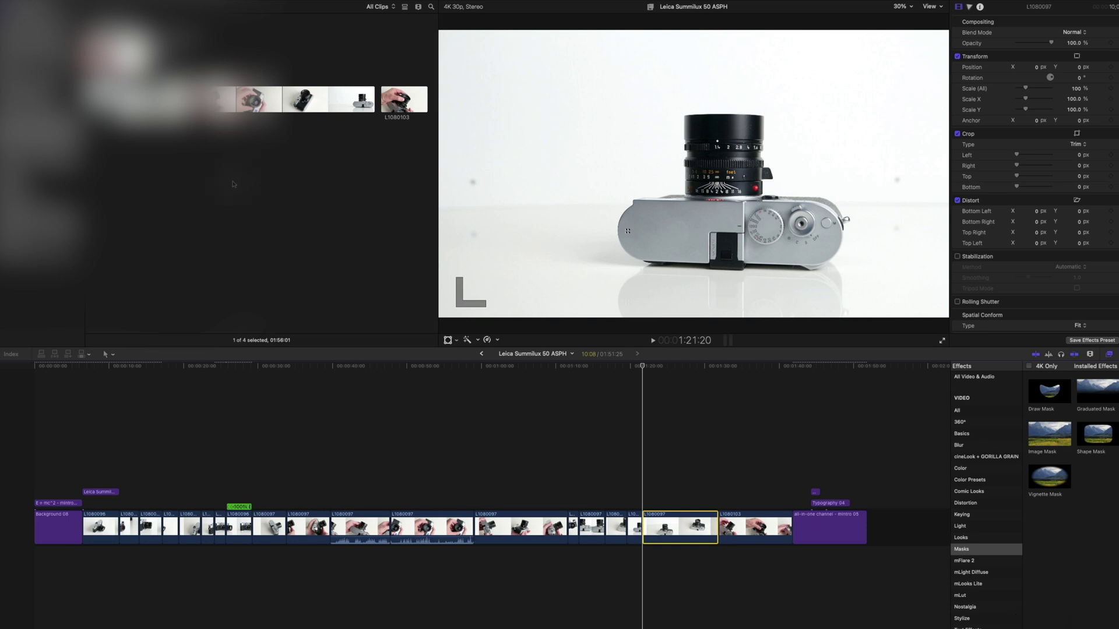
- Import the backdrop screenshot into the Leica Summilux 50 ASPH event
right_click(233, 183)
click(242, 186)
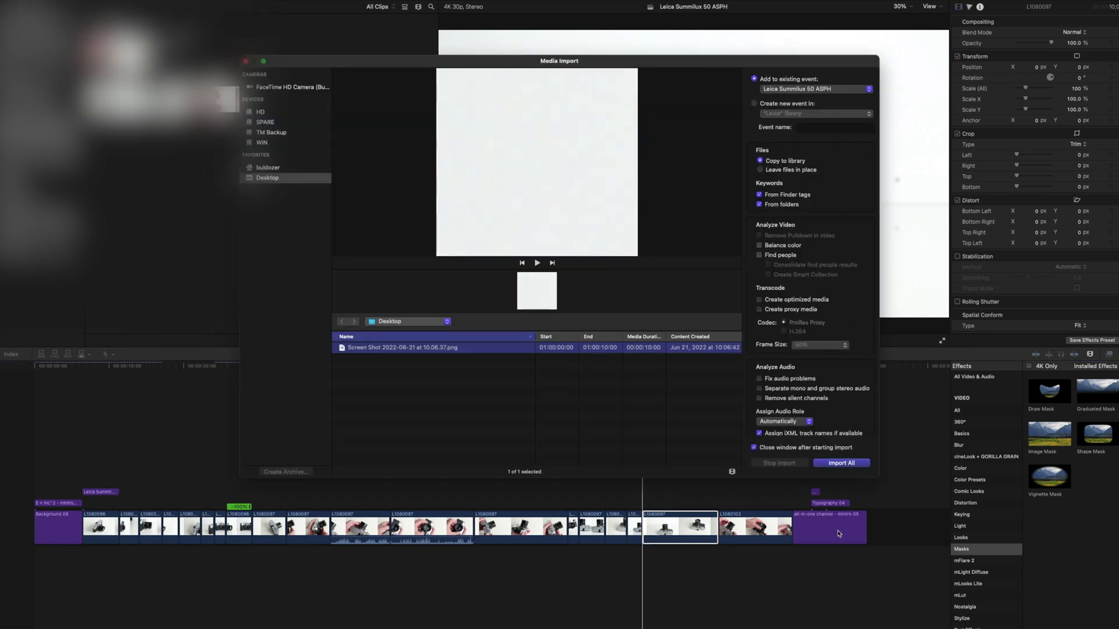
click(844, 466)
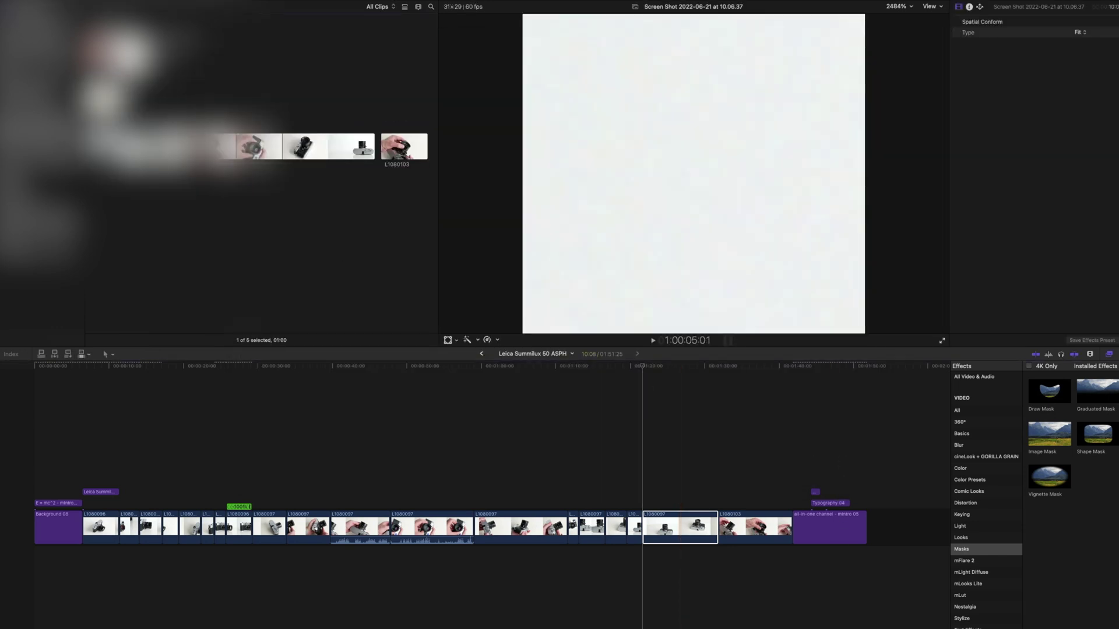
- Connect the Screen Shot clip above L1080097 and set its Scale (All) to 4
drag(145, 99, 647, 476)
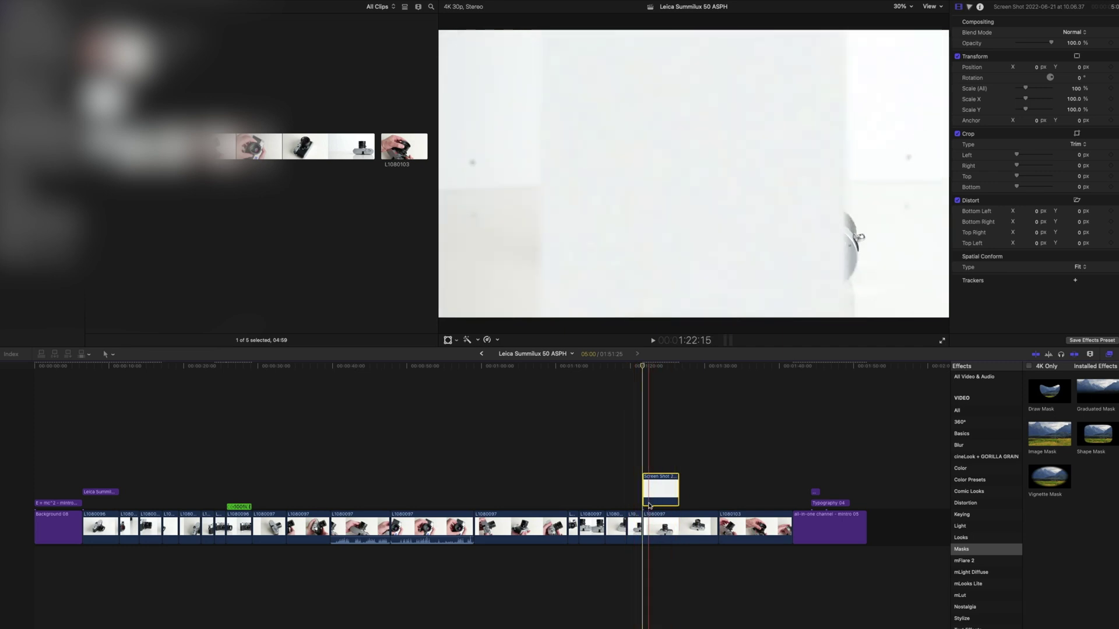
click(652, 490)
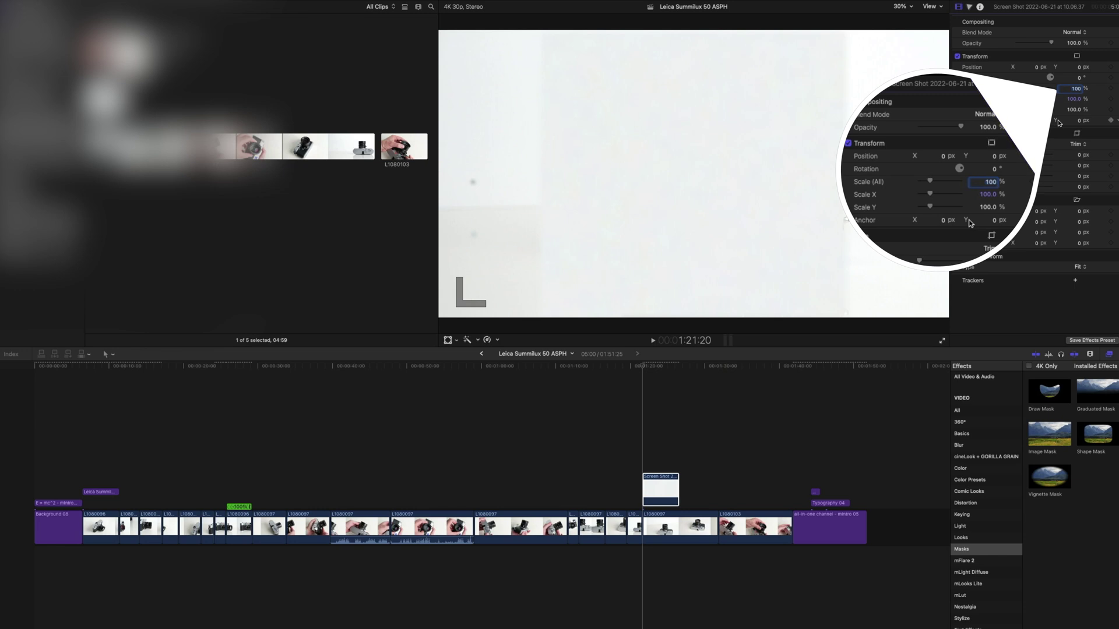
text(4)
key(Return)
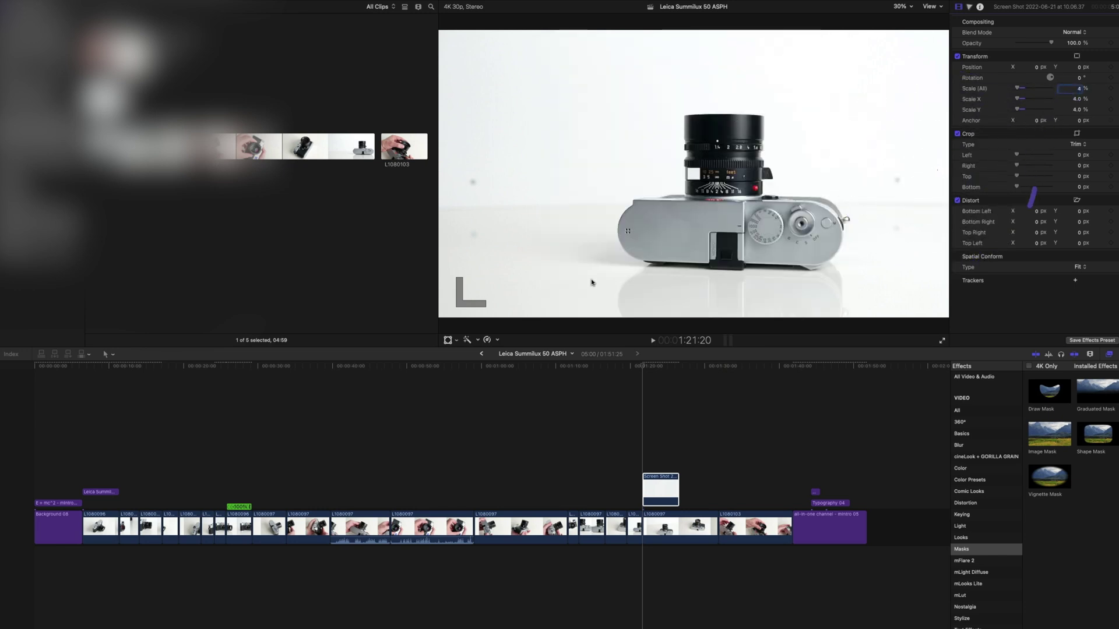
- Move the white patch onto the backdrop left of the camera with the Transform tool
click(447, 341)
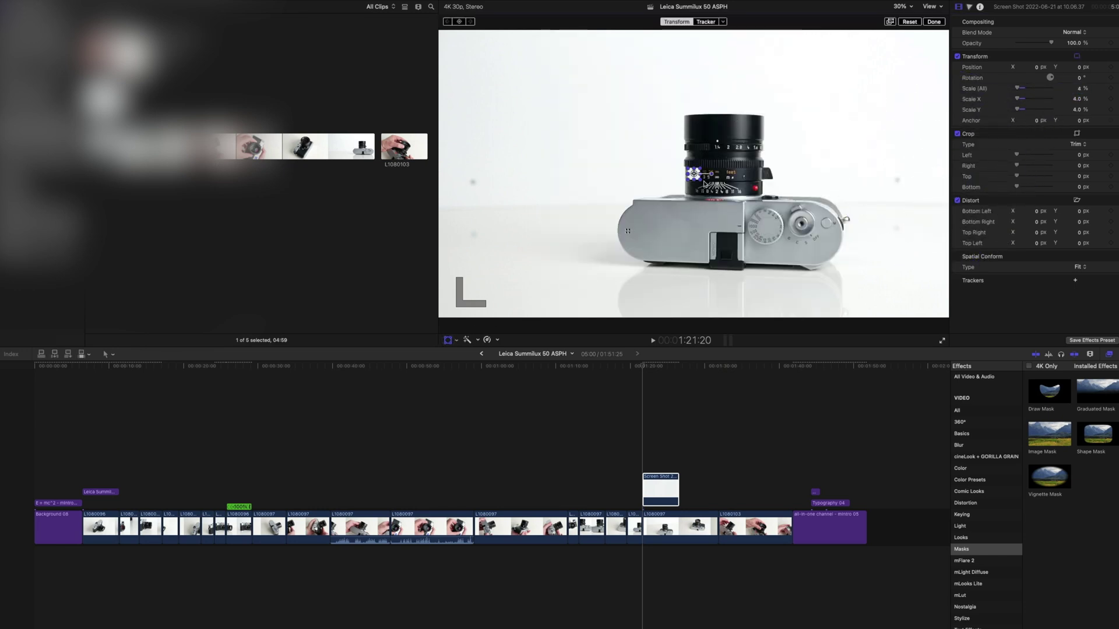
drag(697, 176, 473, 183)
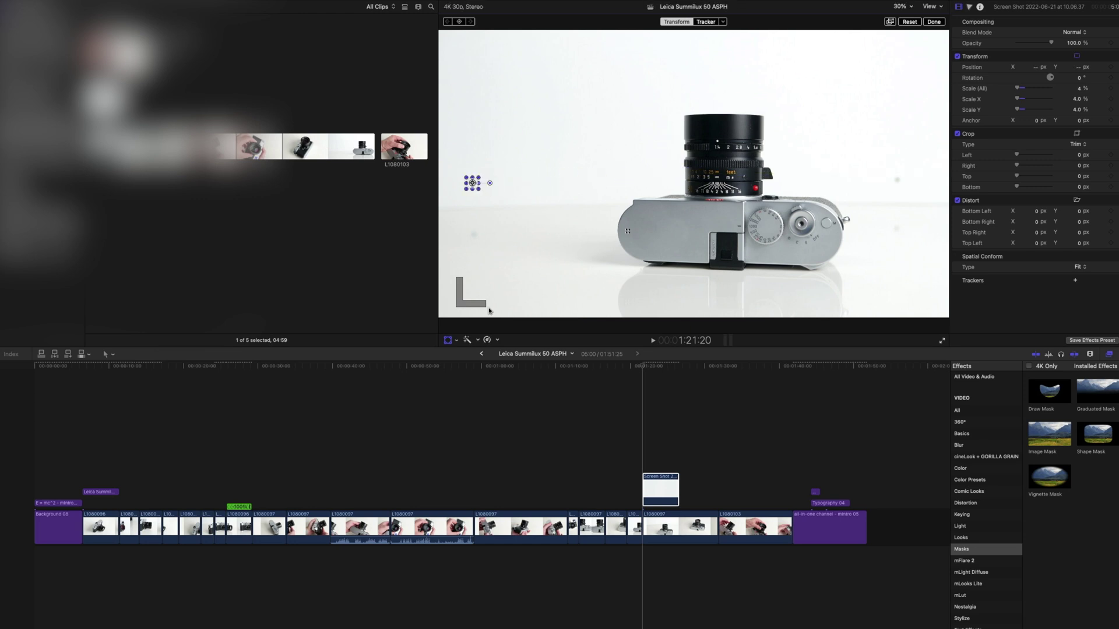
click(447, 341)
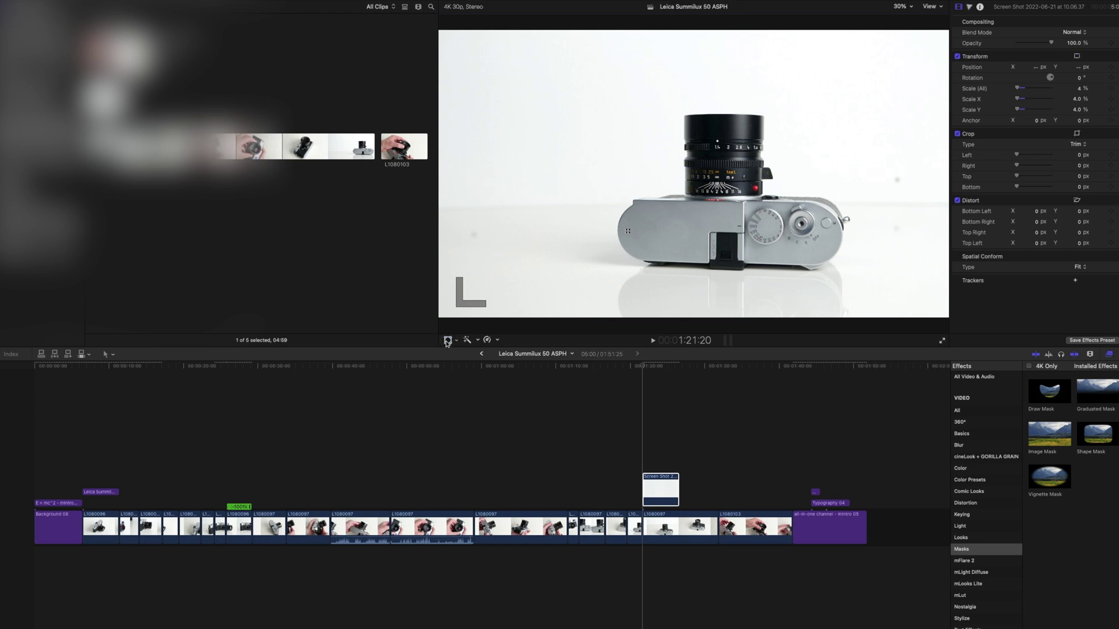
click(447, 341)
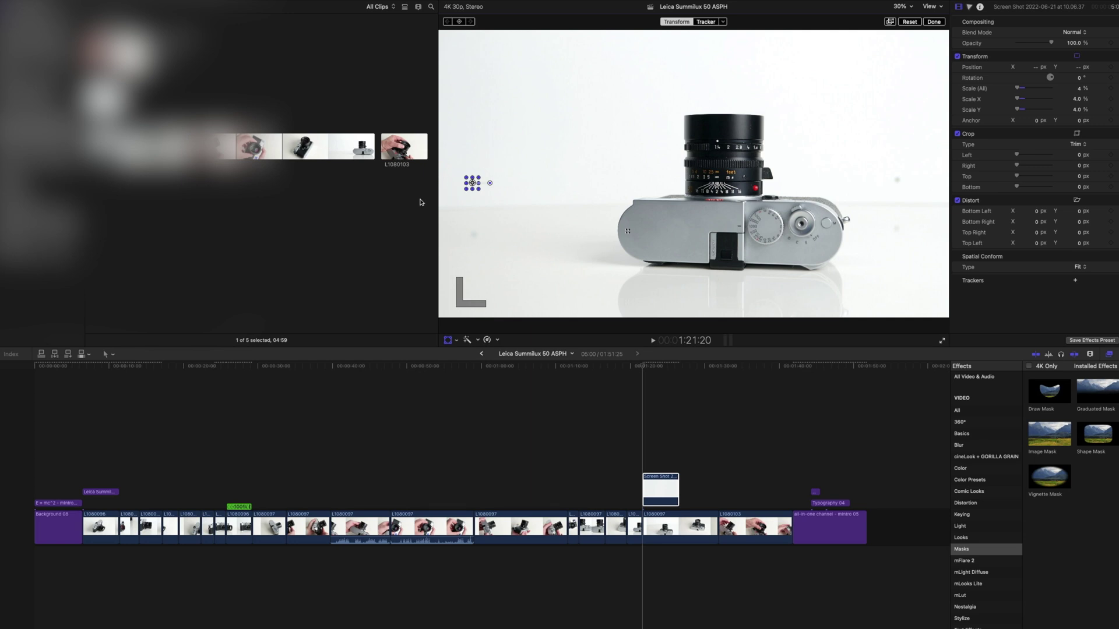
- Add a tracker, fit its box around the patch, and analyze the shot's motion
click(705, 22)
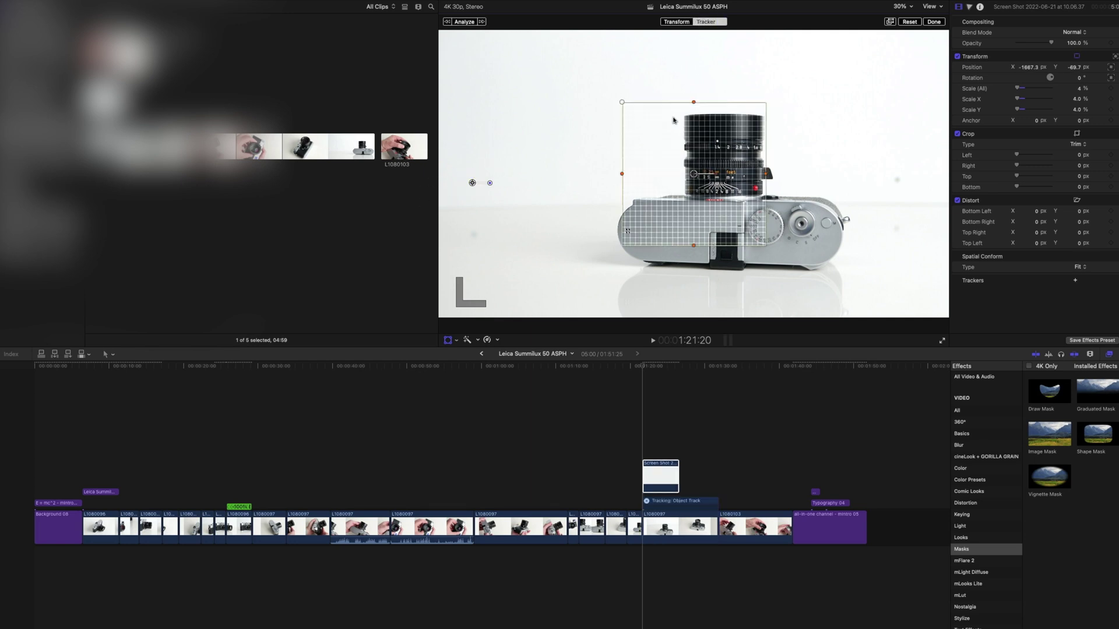
drag(694, 174, 472, 184)
drag(544, 183, 485, 181)
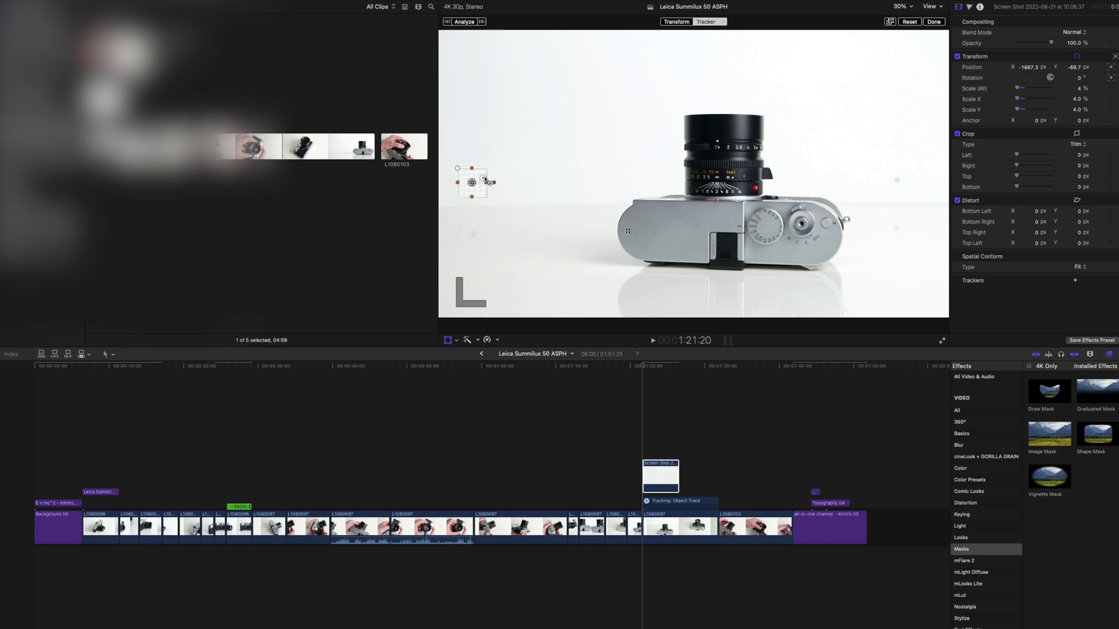
click(466, 22)
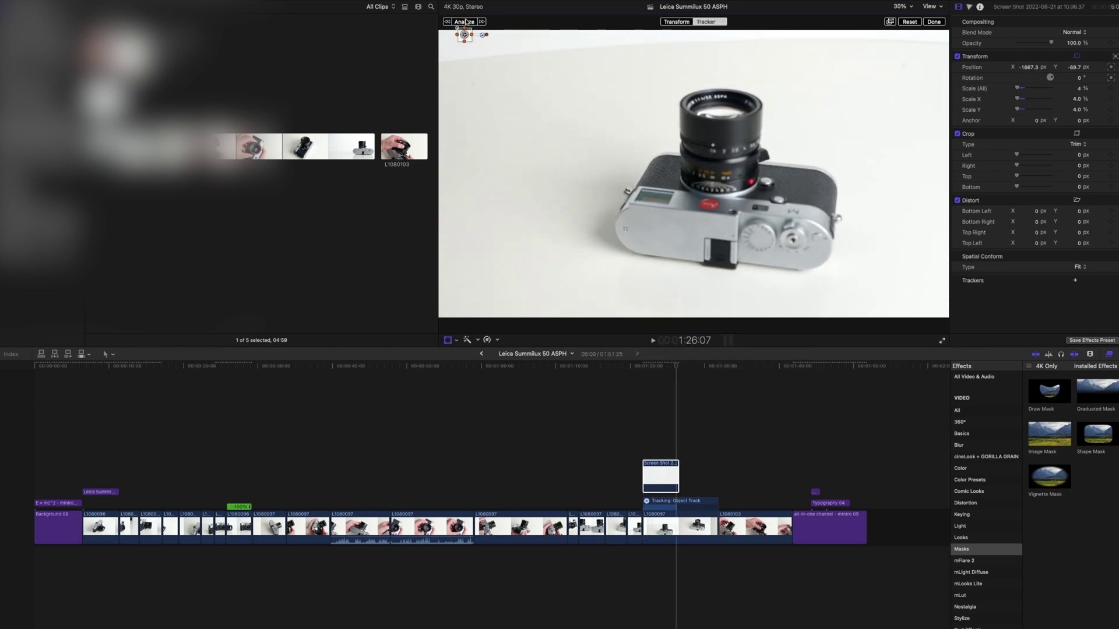
- Play the patch from the clip start, stop around 1:25, and add a Color Board correction
click(448, 341)
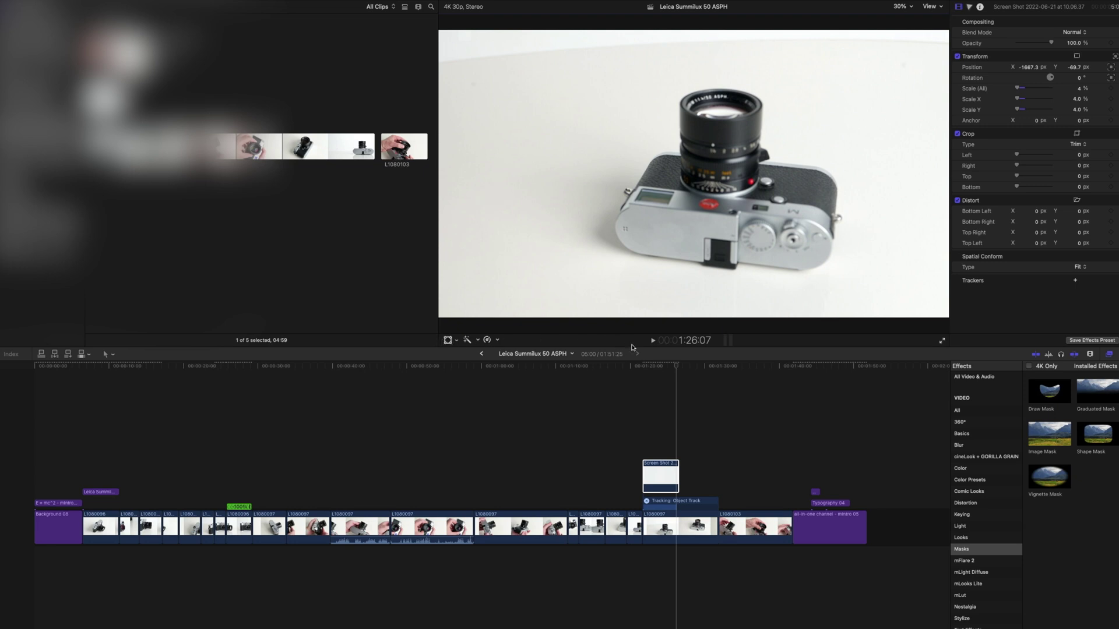
drag(670, 365, 642, 365)
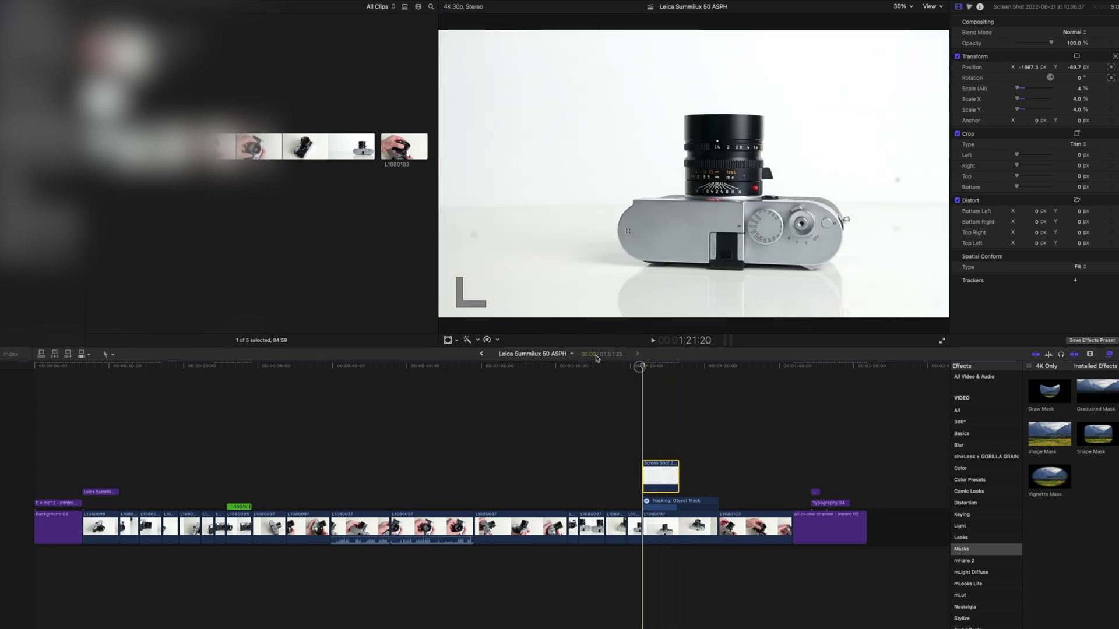
key(space)
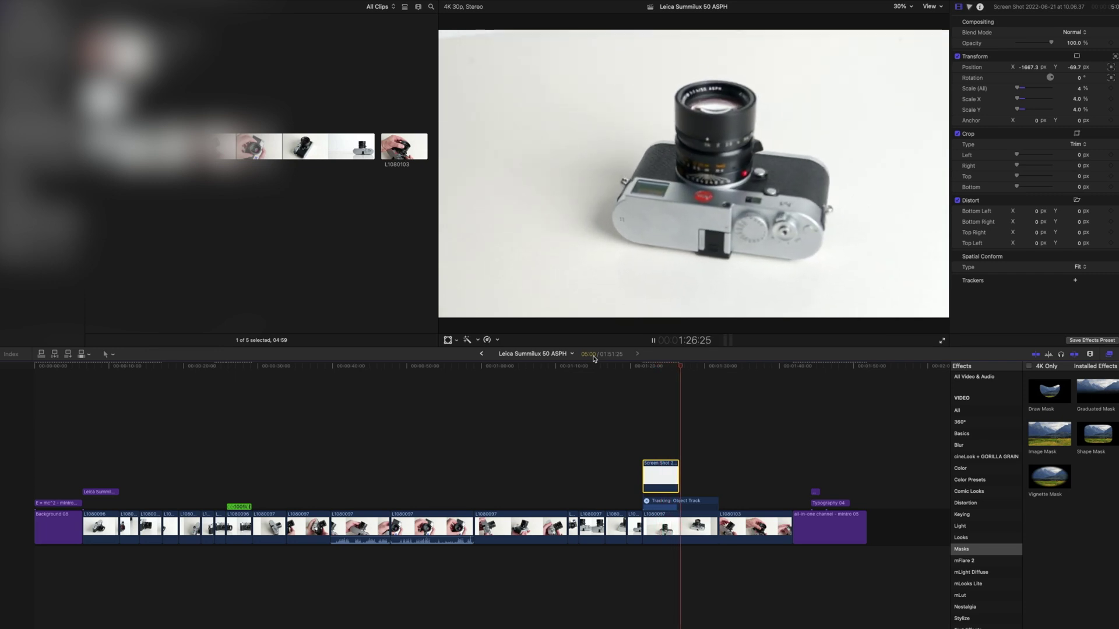
drag(704, 369, 672, 375)
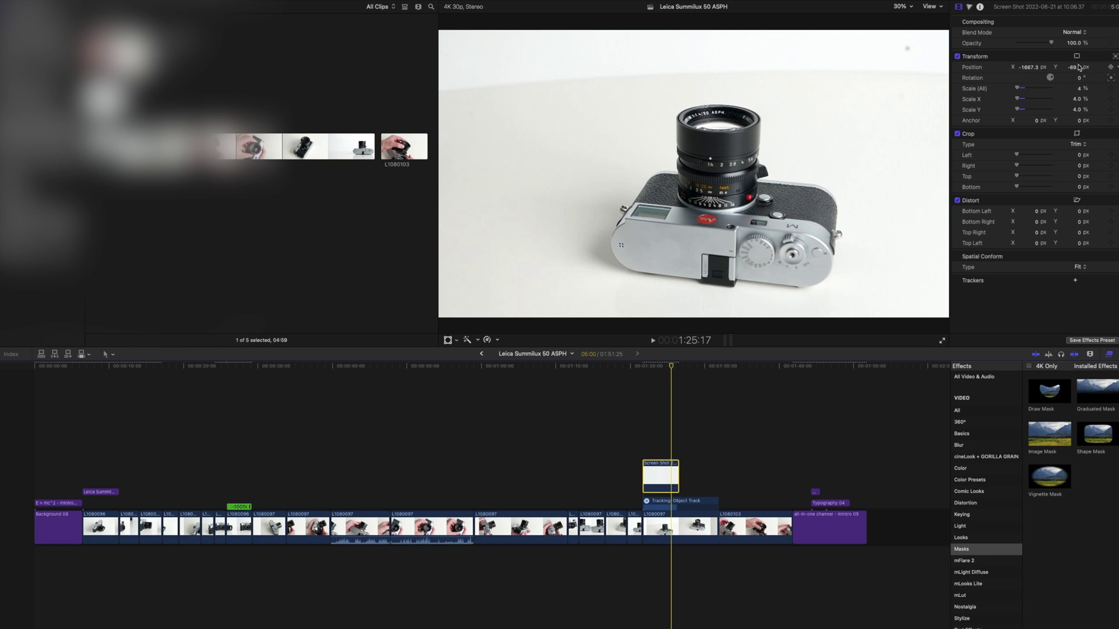
drag(671, 366, 668, 366)
key(super+6)
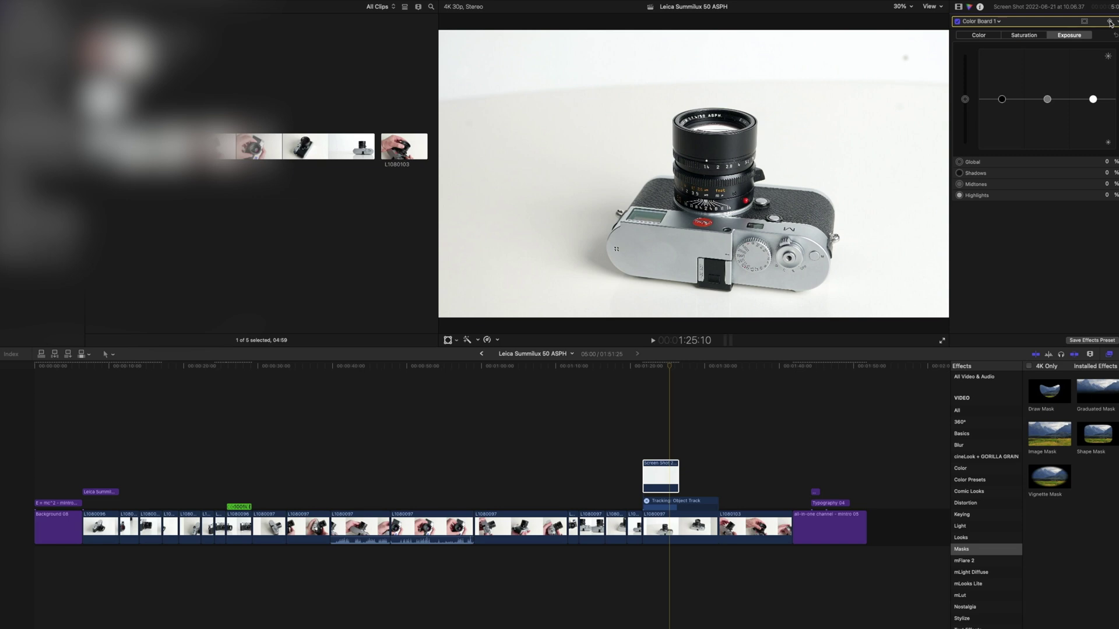
- Add a Color Board exposure keyframe at 1:25:06
click(672, 368)
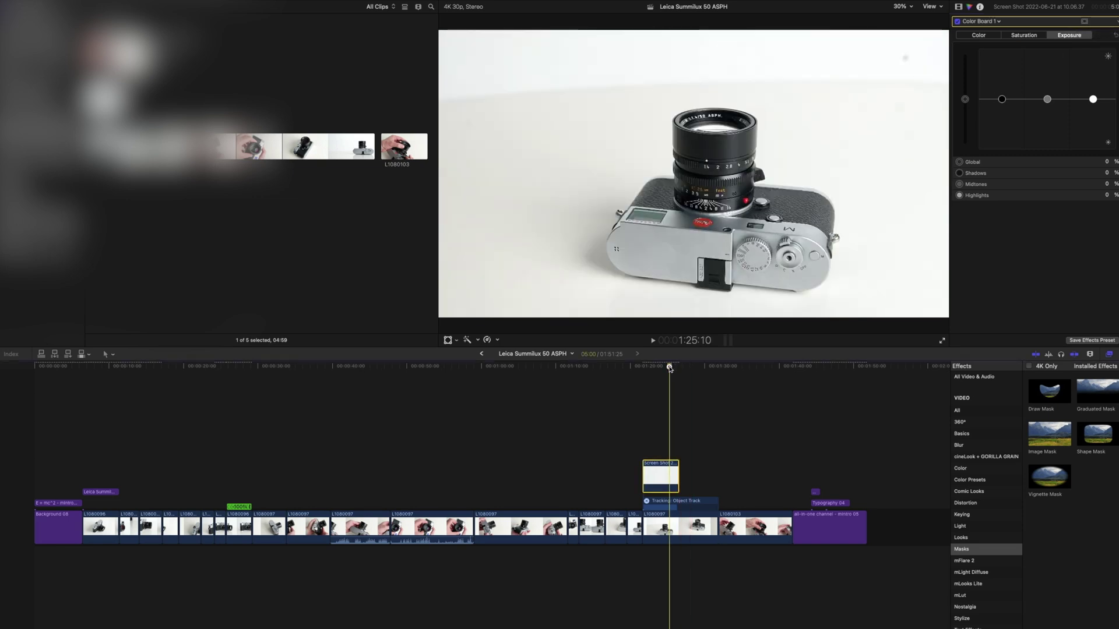
mouse_move(668, 367)
mouse_down()
mouse_move(656, 367)
mouse_move(671, 372)
mouse_up()
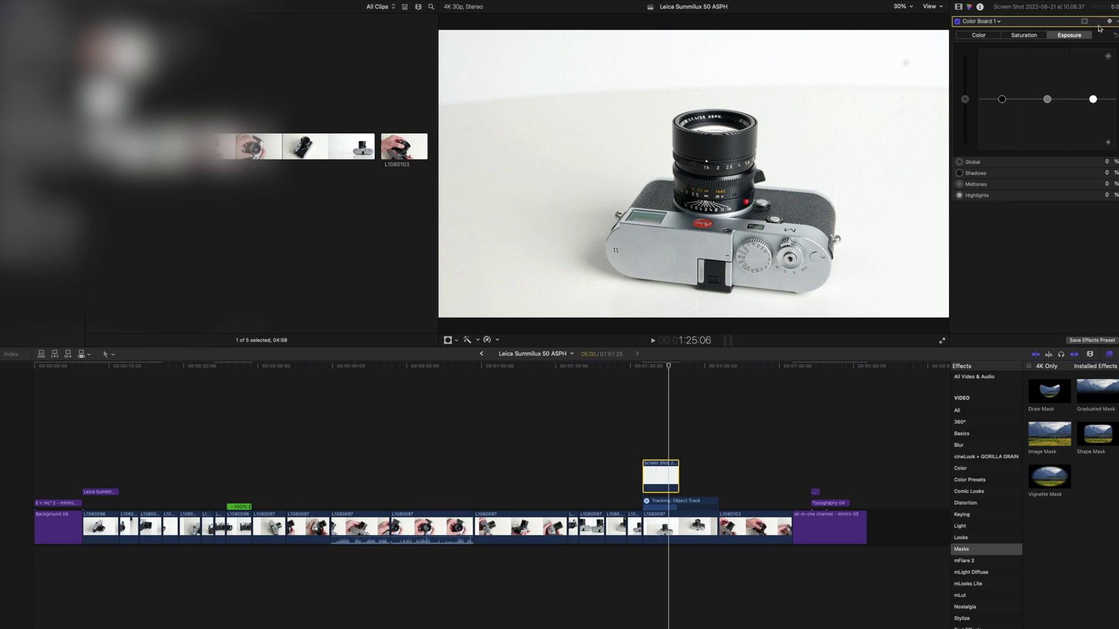
key(alt+k)
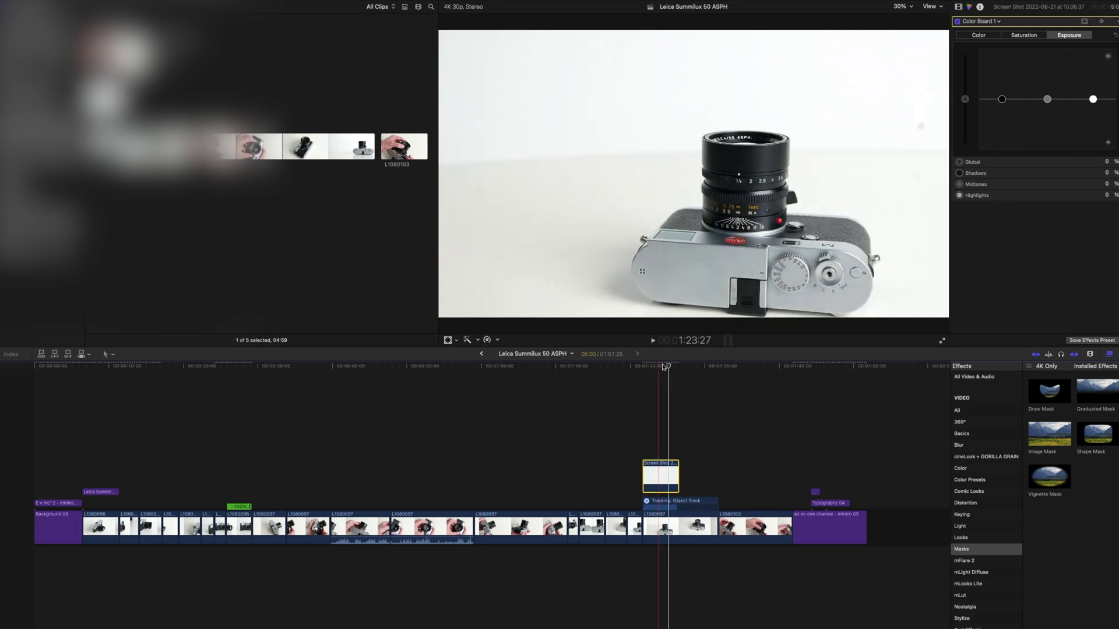
- At 1:26:05, lower the patch's Global exposure to about -2%
drag(669, 367, 674, 367)
key(Right)
key(Right)
key(Right)
key(Right)
key(Right)
key(Left)
key(Left)
key(Left)
key(Left)
key(Left)
key(Left)
key(Left)
key(Left)
key(Left)
key(Left)
key(Left)
key(Left)
key(Left)
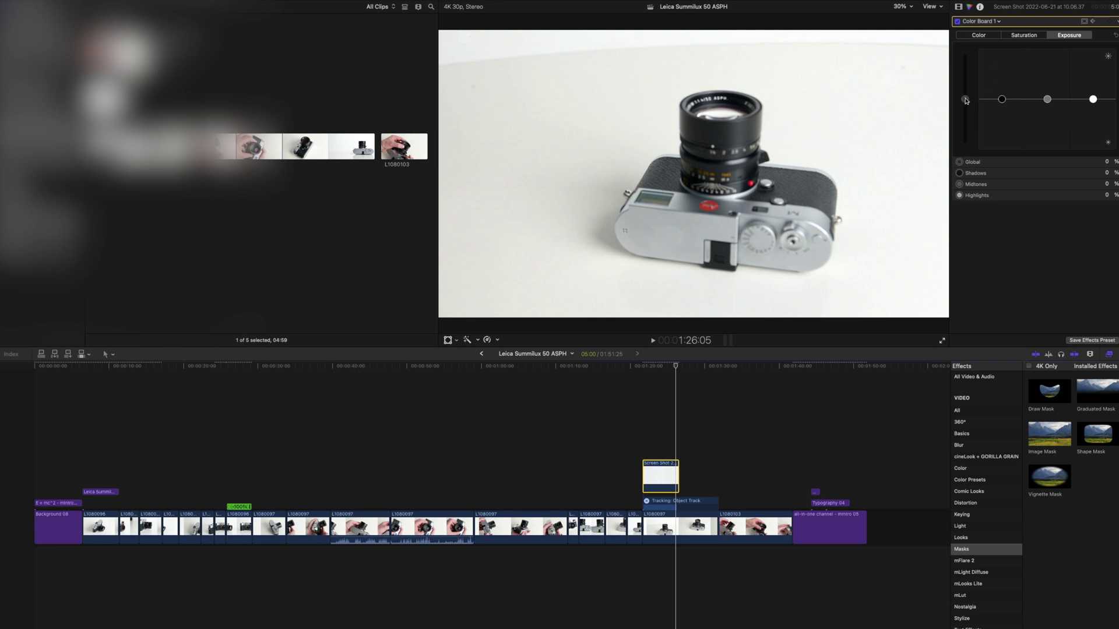
drag(965, 101, 965, 99)
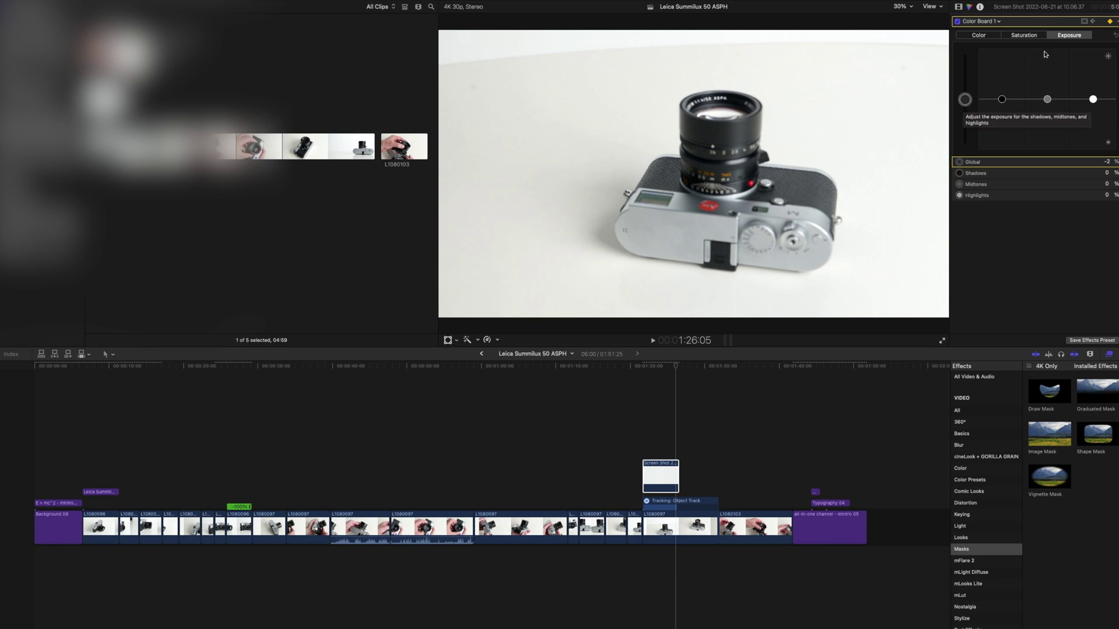
- Play back the exposure change, then return to the patch start at 1:21:20
click(666, 367)
key(space)
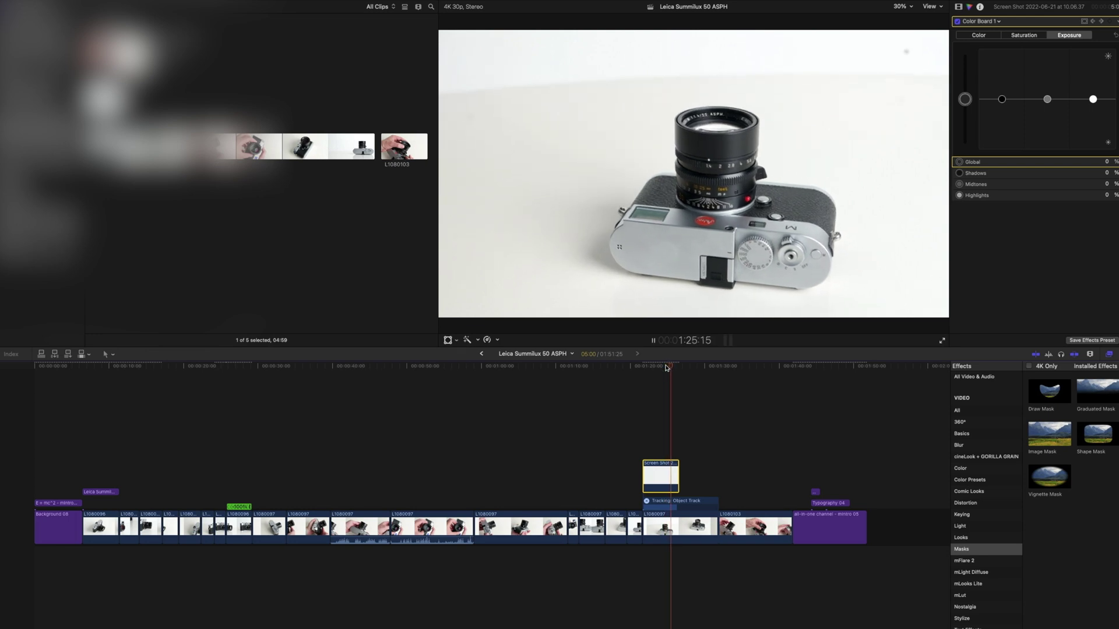
key(space)
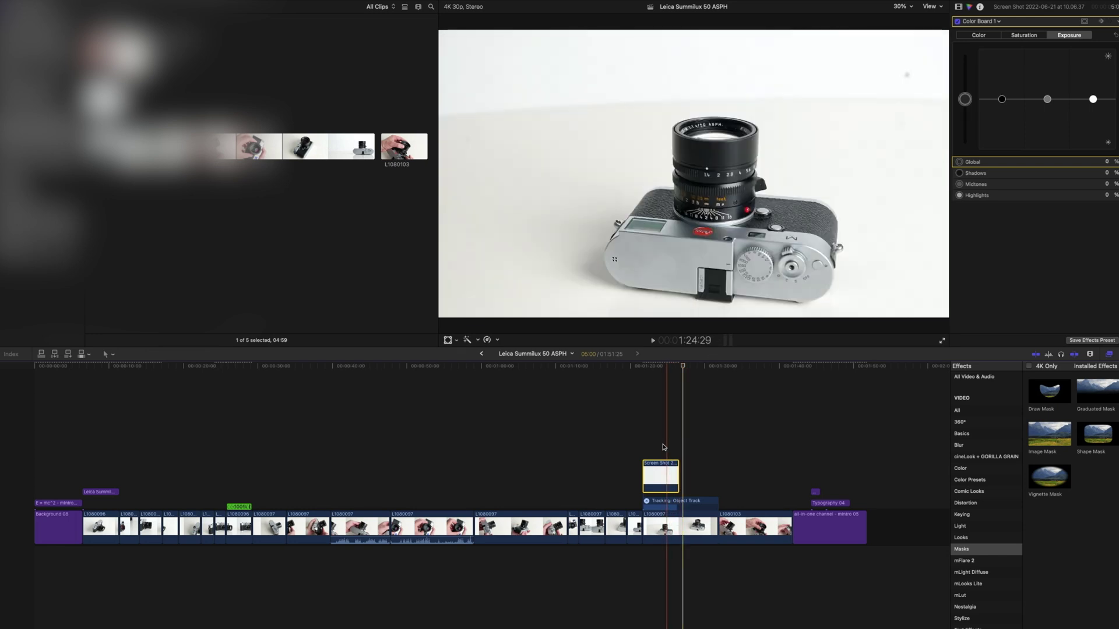
drag(668, 367, 642, 367)
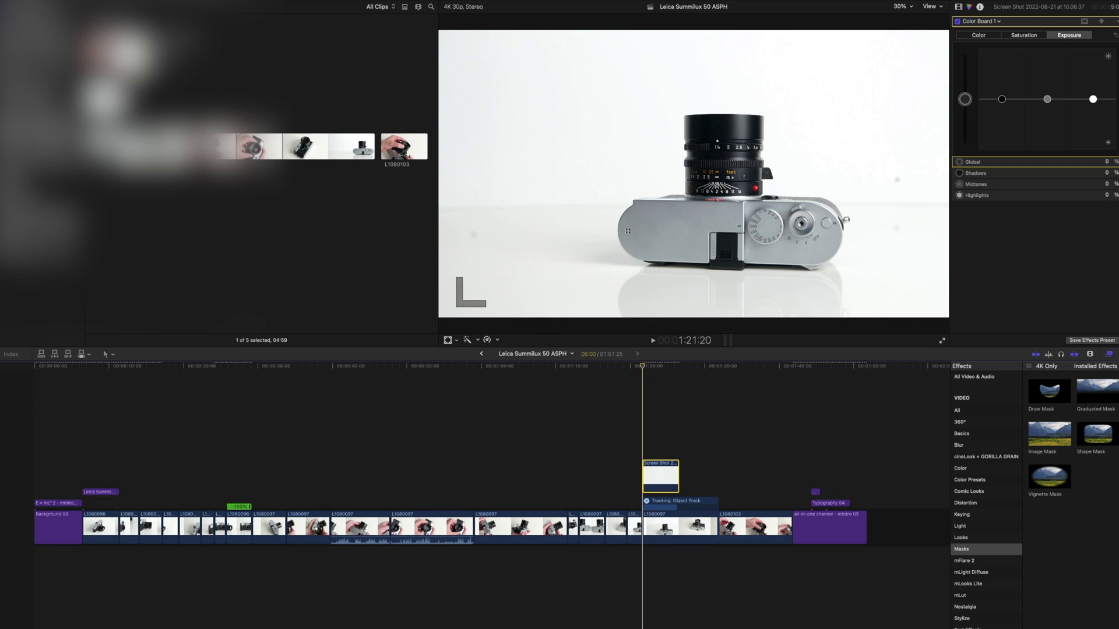
- Duplicate the patch as another connected clip and set its Scale (All) to 4
key(shift+f)
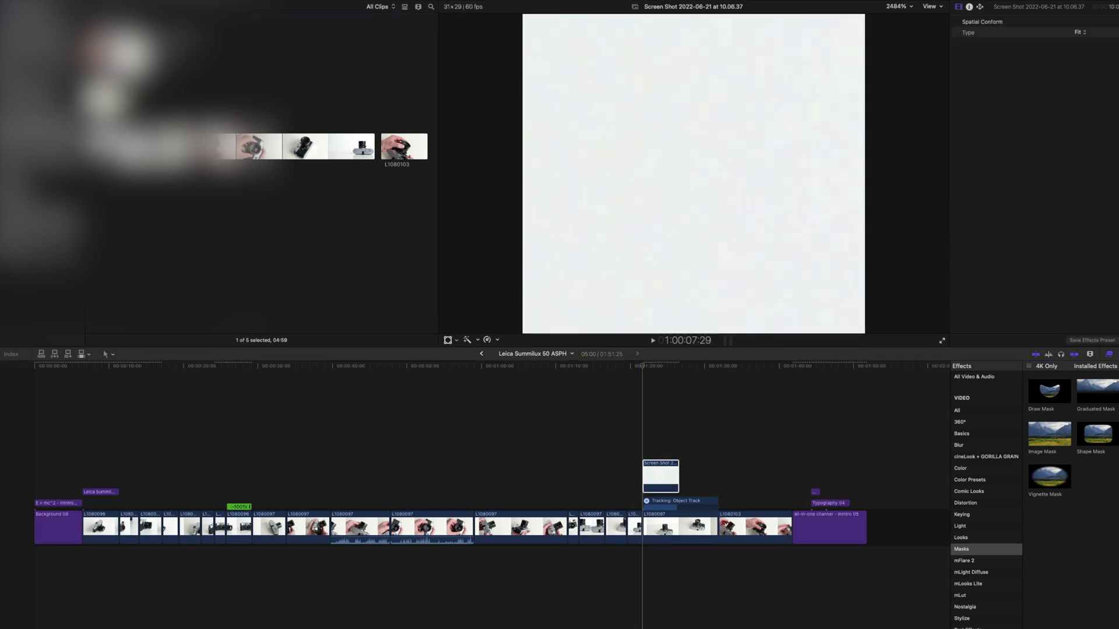
drag(661, 475, 662, 434)
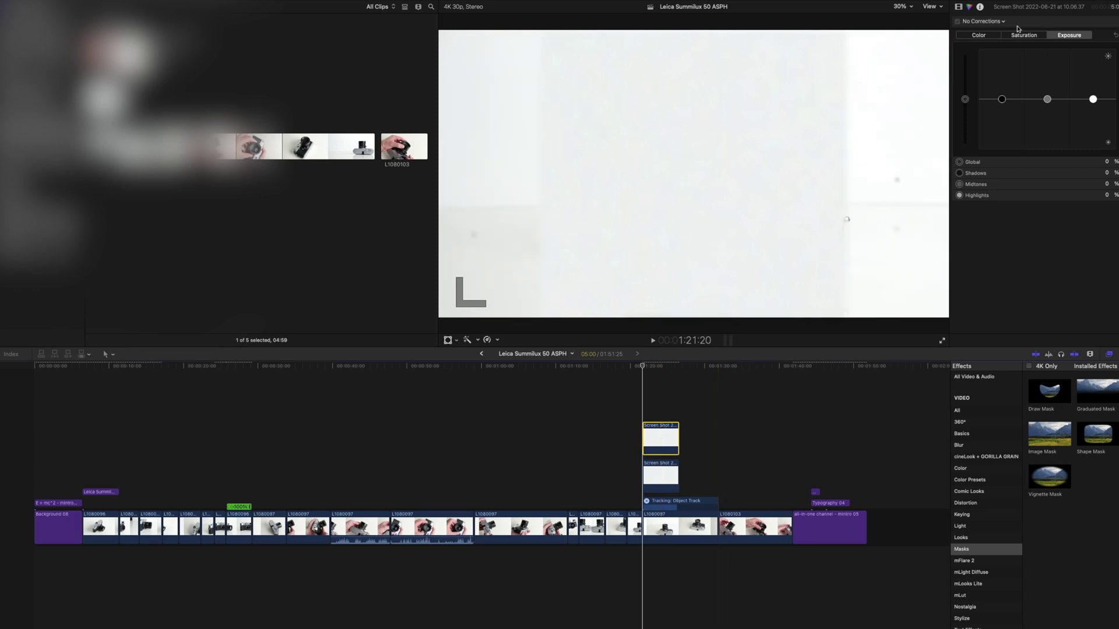
click(959, 7)
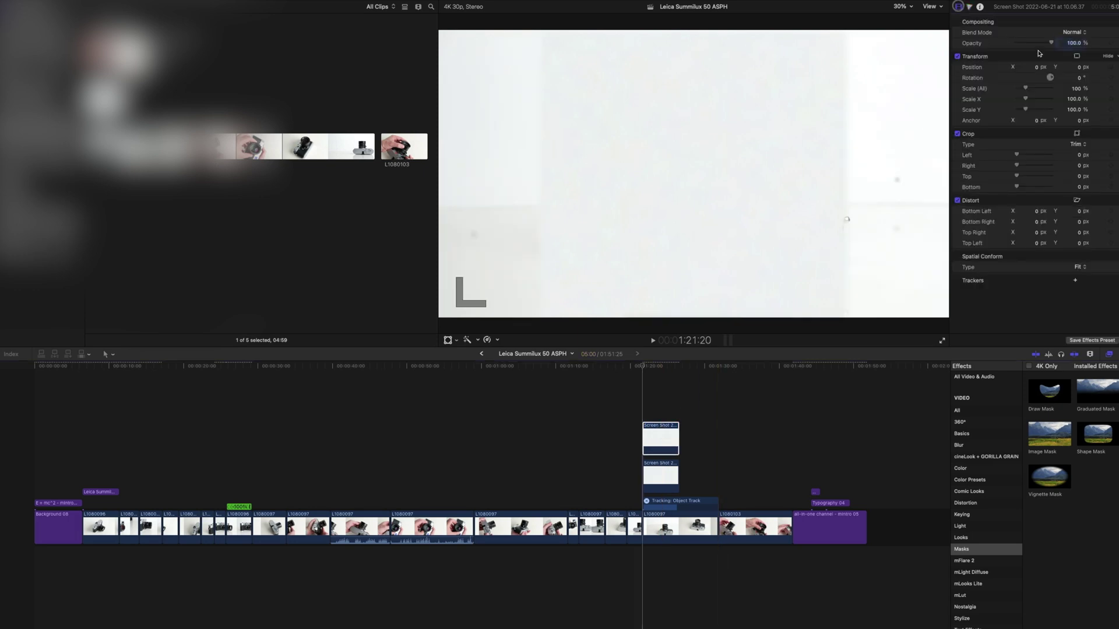
click(1076, 89)
text(4)
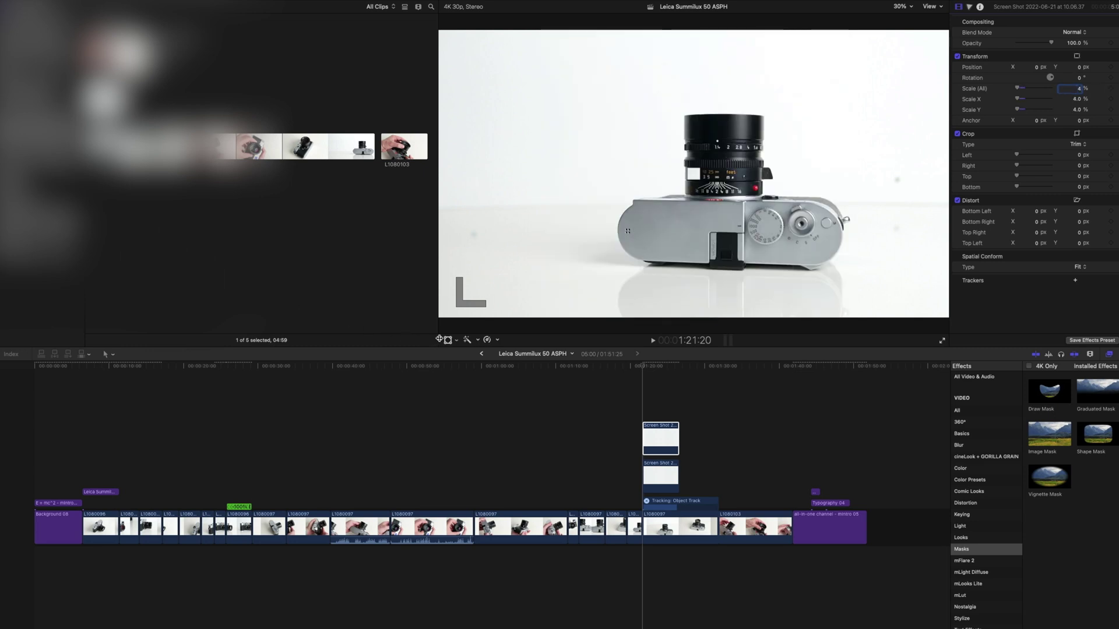
- Move the new patch to the right of the camera and bring up its exposure controls
click(443, 340)
drag(693, 173, 898, 180)
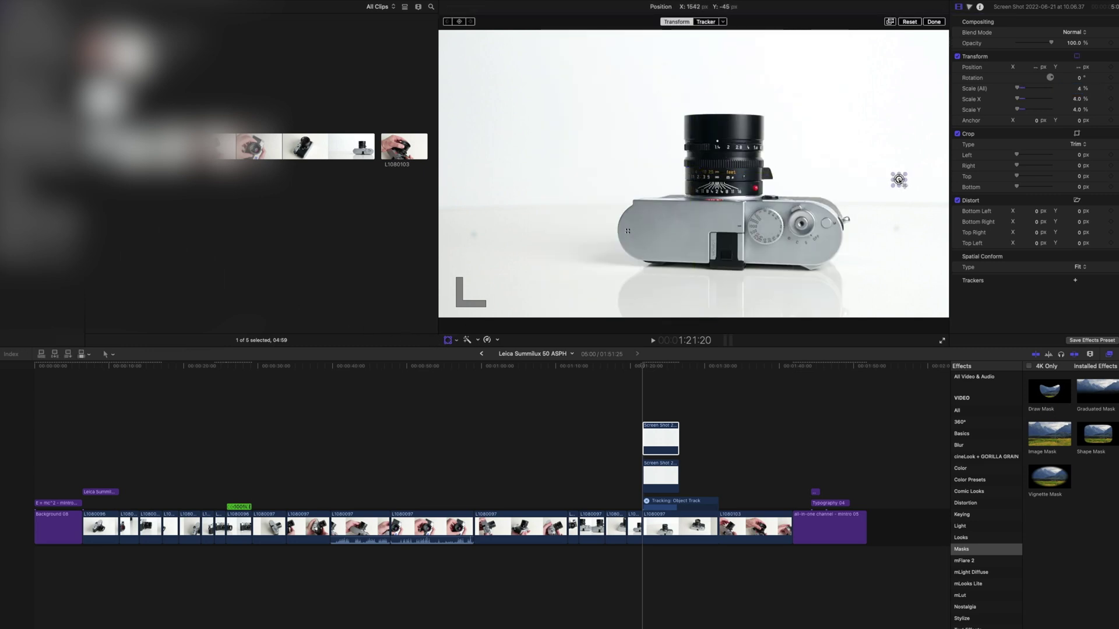
click(448, 341)
key(cmd+6)
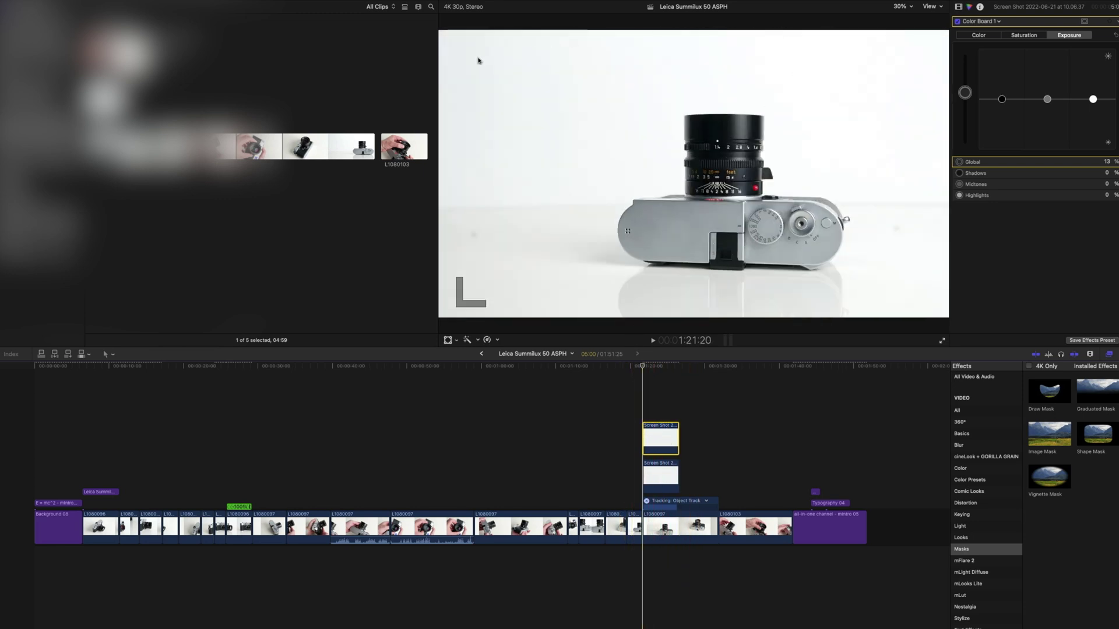
- Track the right patch to the background spot beside the camera and analyze it
click(447, 340)
click(706, 22)
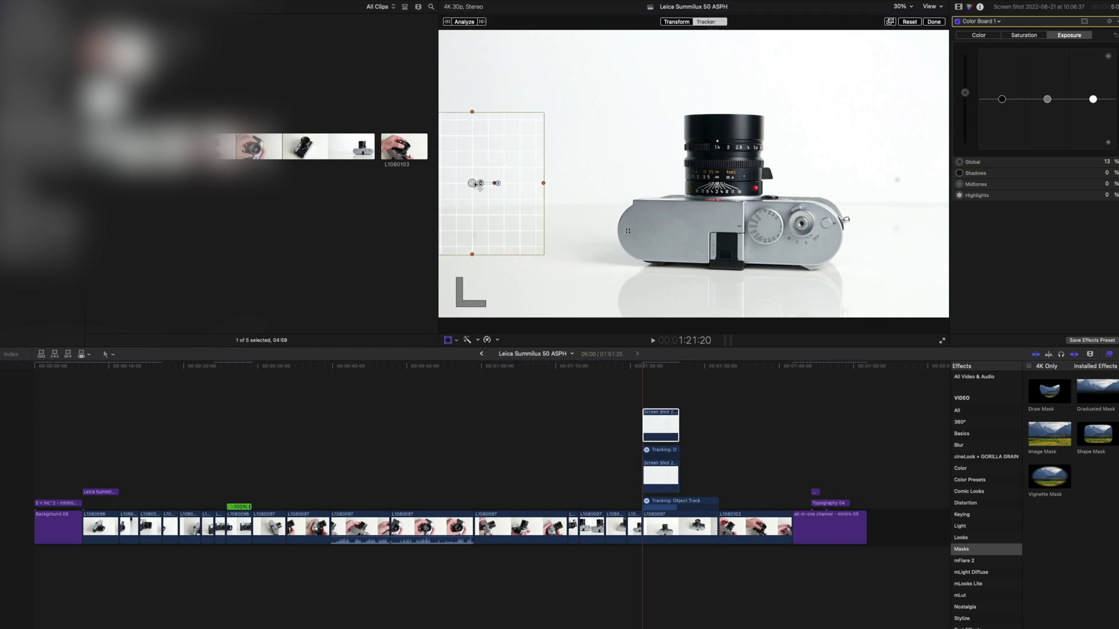
drag(473, 183, 898, 180)
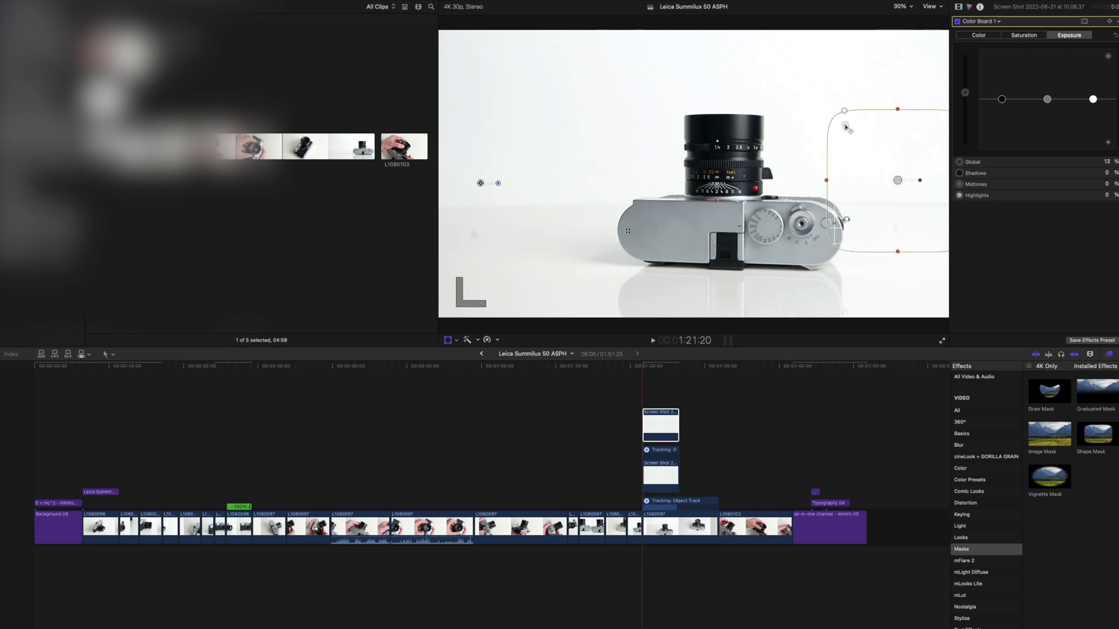
drag(826, 181, 890, 178)
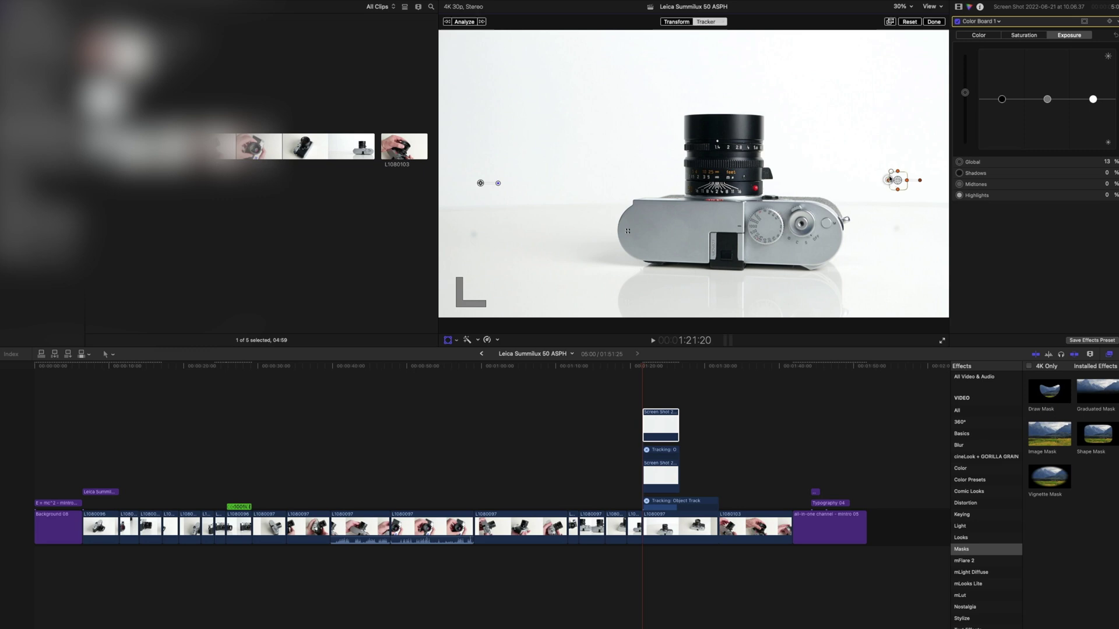
click(467, 23)
- Delete the brightened right patch clip and play the shot back to check it
click(668, 420)
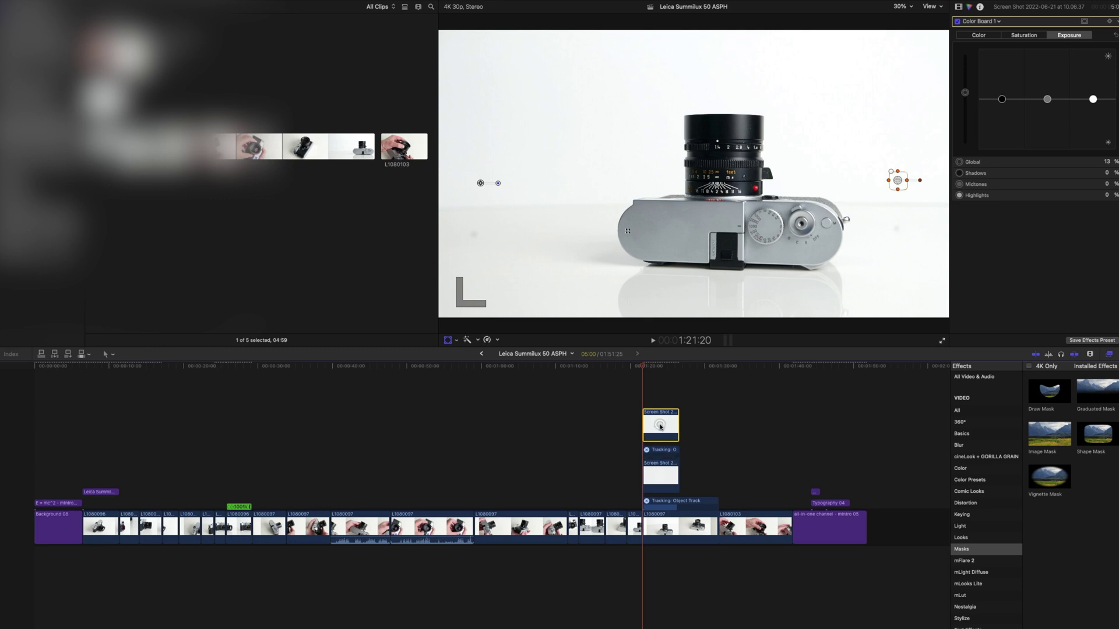
key(Delete)
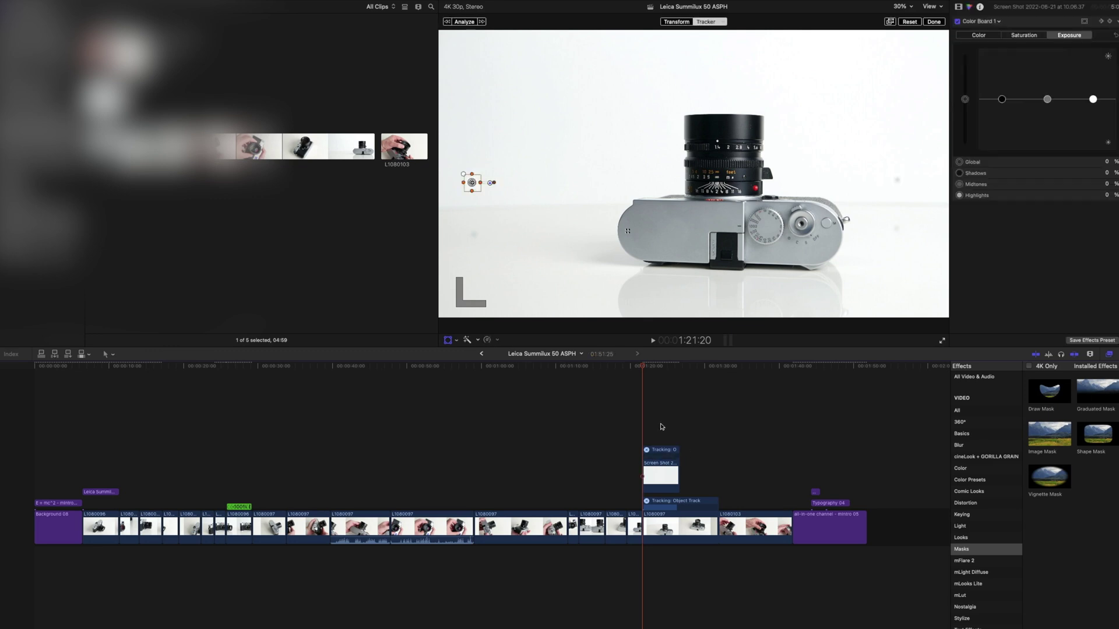
key(space)
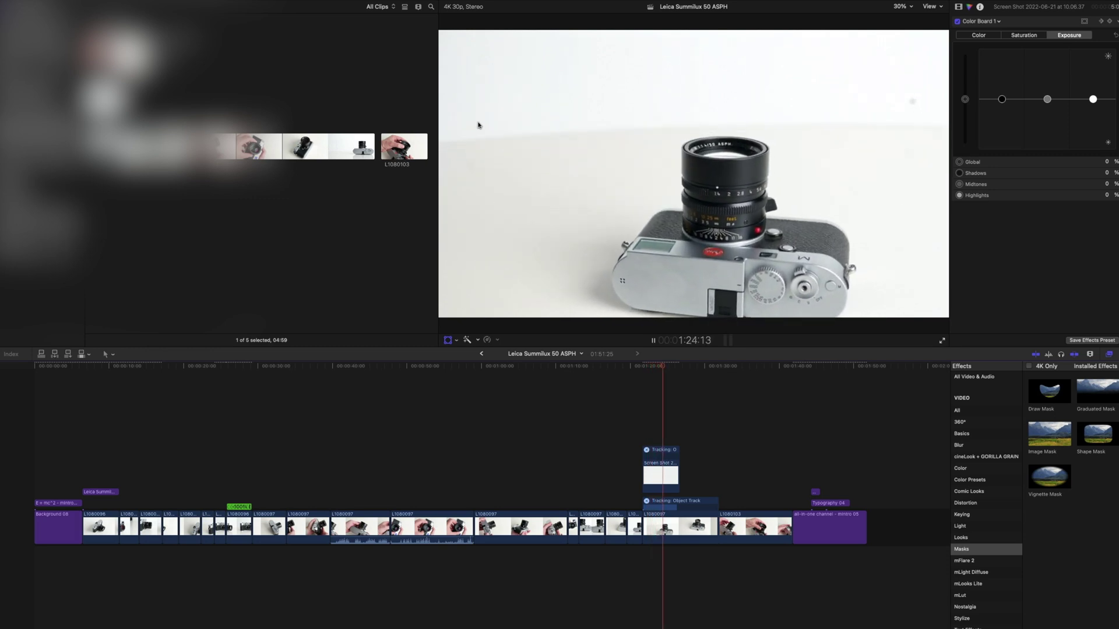
key(space)
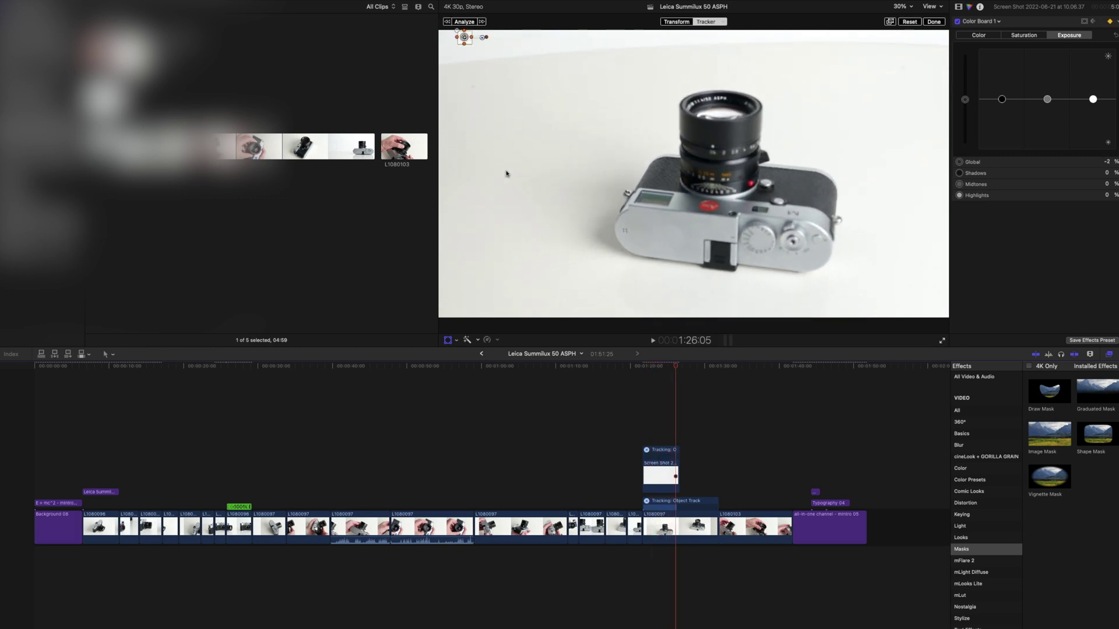
drag(677, 369, 642, 375)
- Make the camera clip a compound clip, Leica Summilux 50 ASPH Clip, and connect a new screenshot above
click(693, 529)
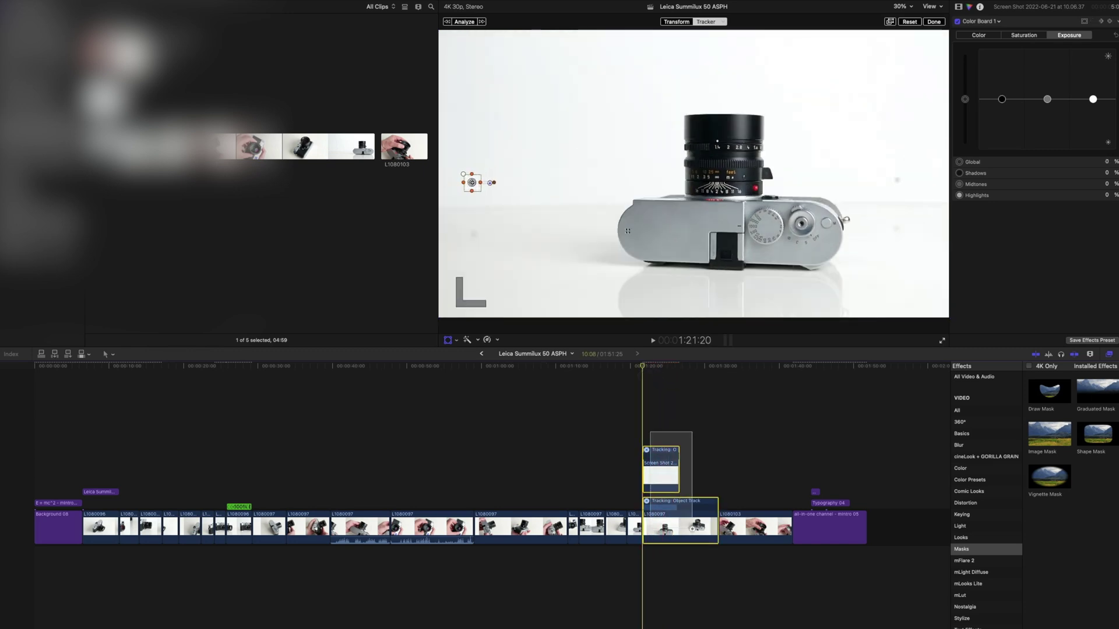
right_click(680, 527)
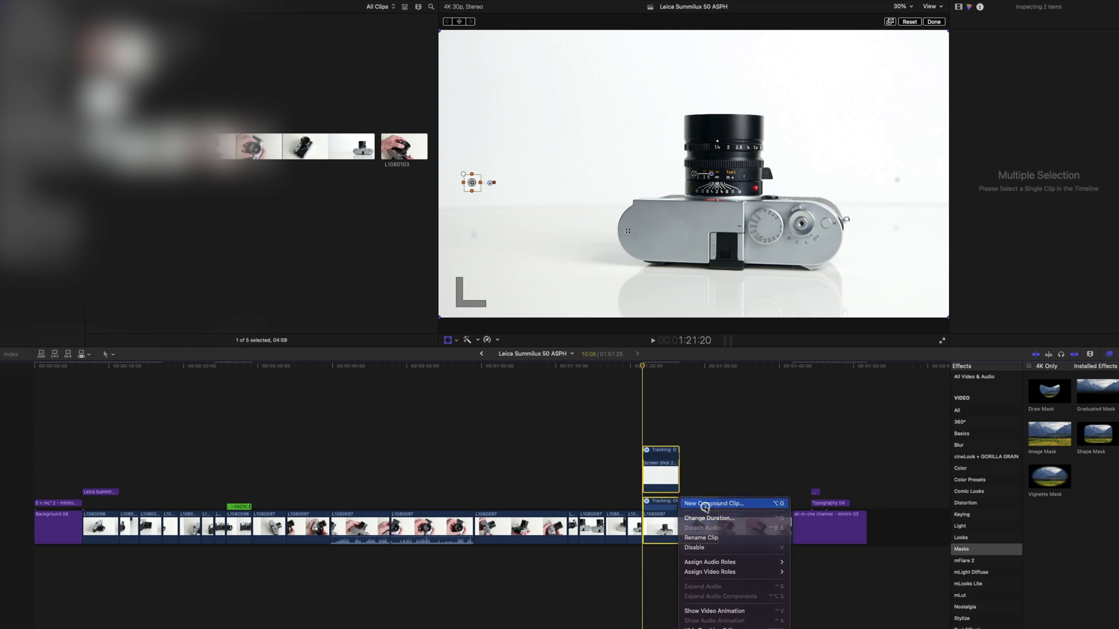
click(706, 506)
click(676, 365)
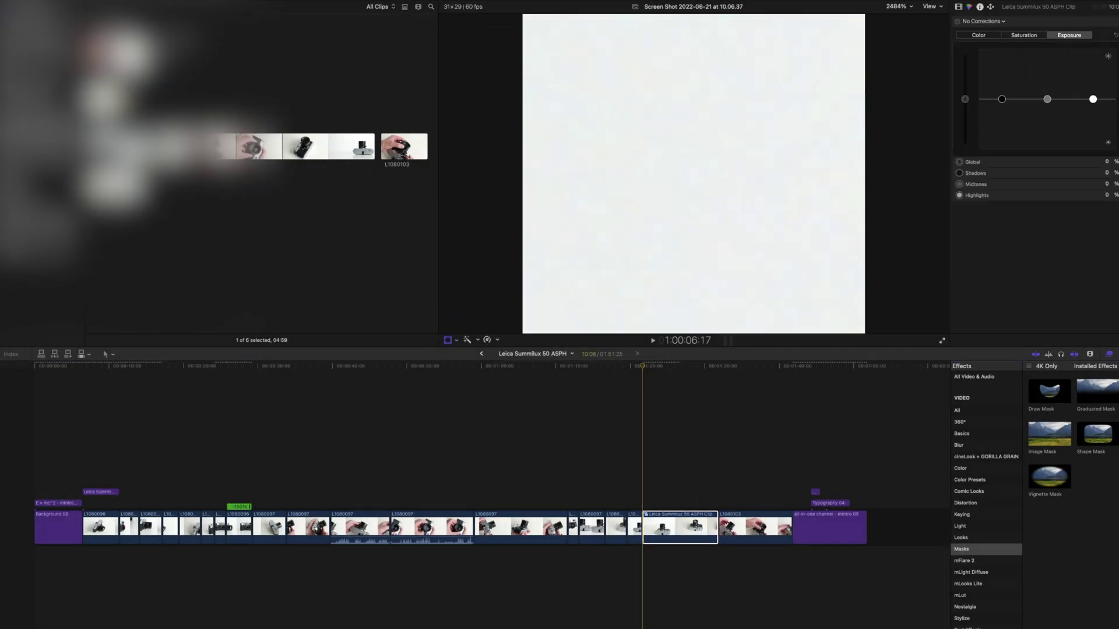
drag(352, 230, 654, 482)
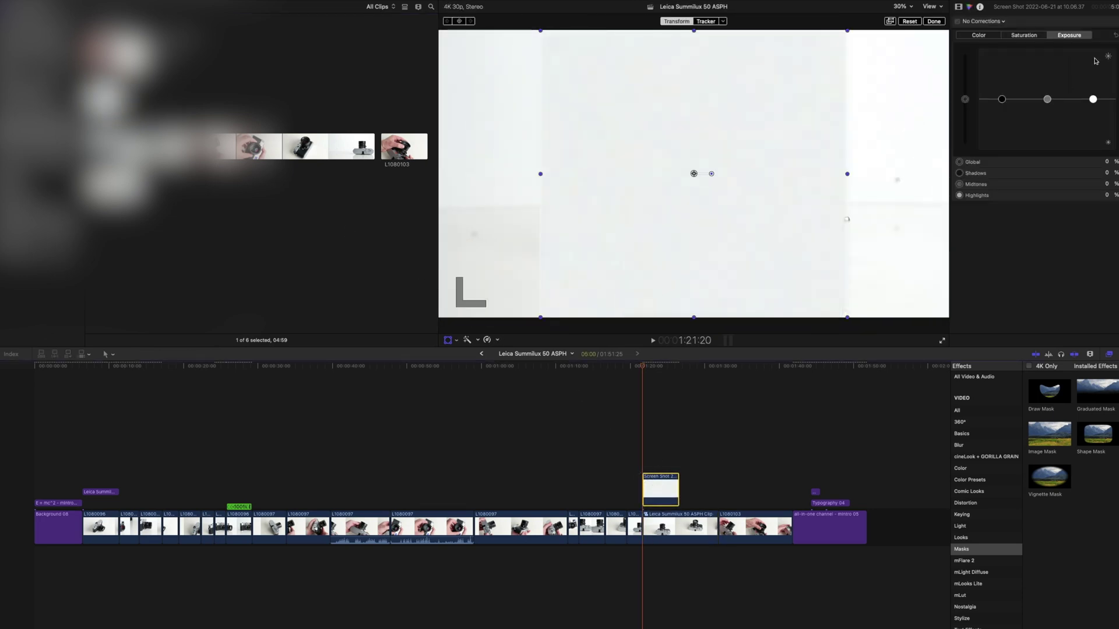
- Set the new screenshot's Scale (All) to 4 and place it right of the camera
click(958, 7)
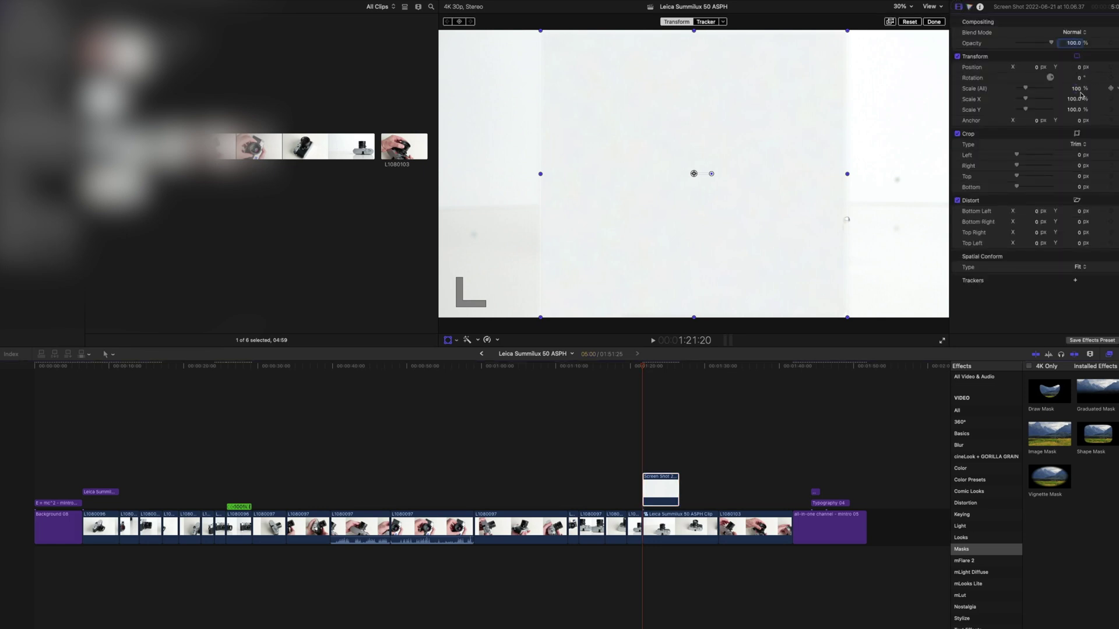
click(1080, 91)
text(4)
key(Return)
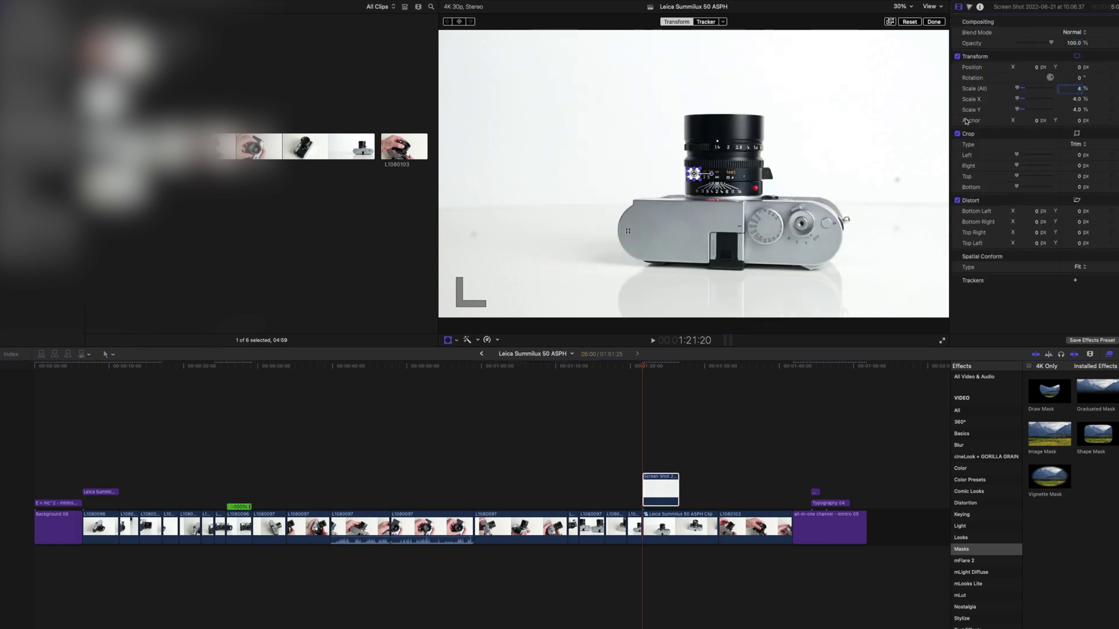
drag(694, 174, 898, 180)
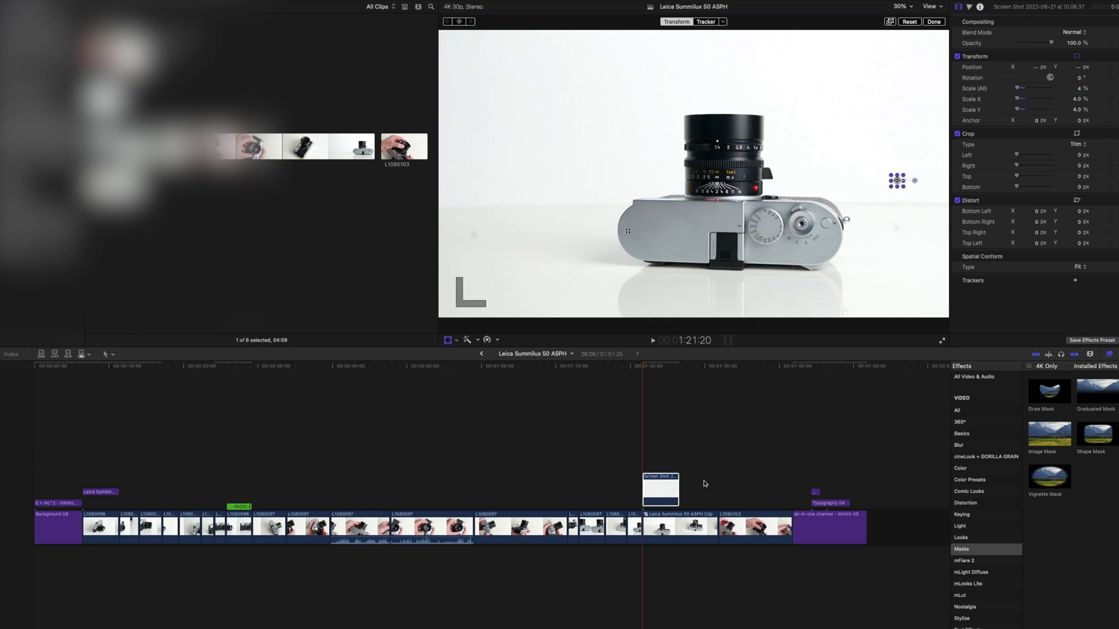
- Trim the patch clip's end to 4:11 with Option-], then return to its start
drag(643, 369, 674, 369)
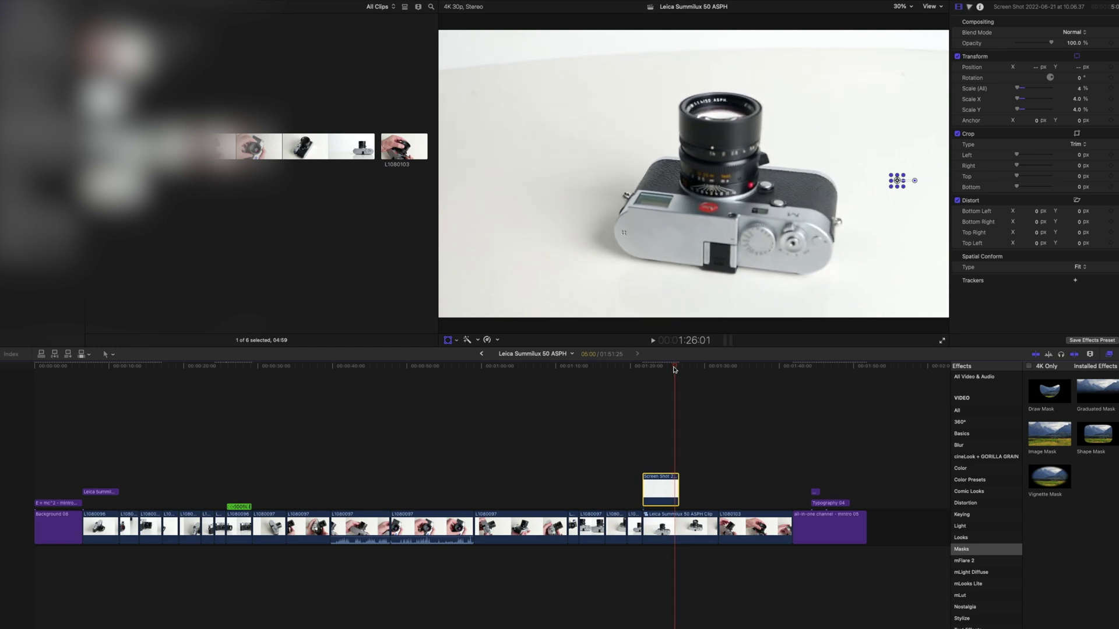
key(alt+bracketright)
click(642, 369)
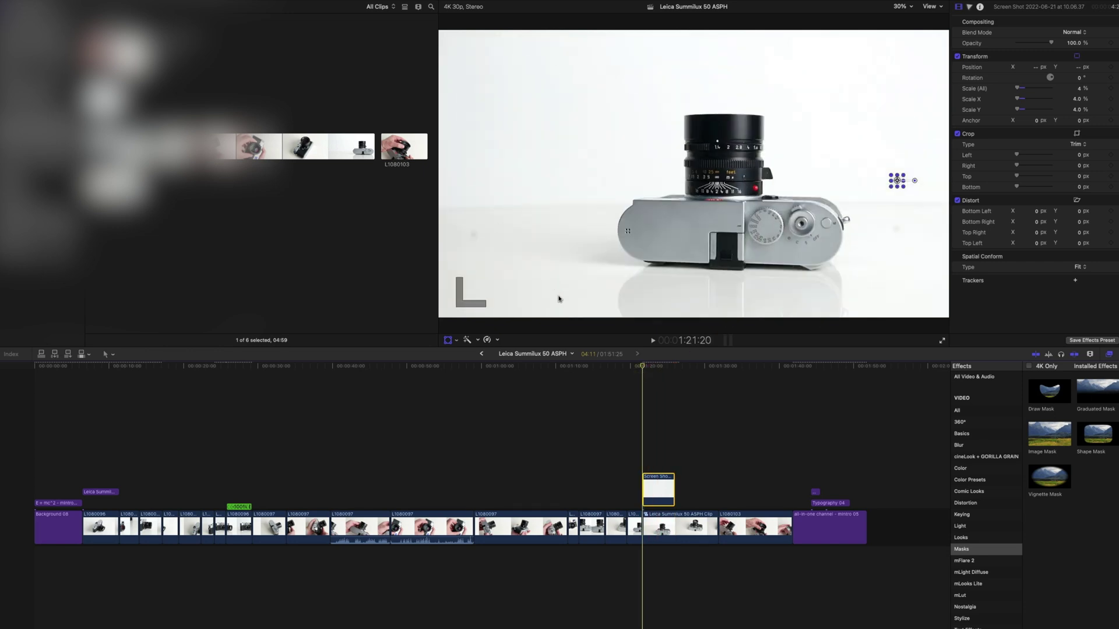
- Add an object tracker, fit its box around the spot right of the camera, and analyze the compound clip
click(448, 342)
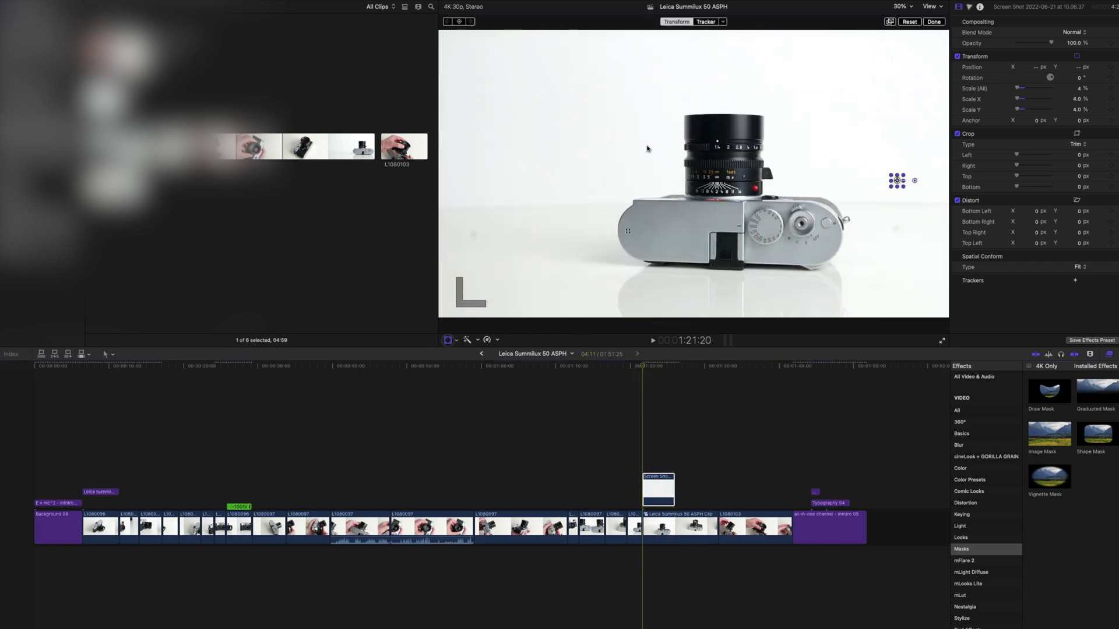
click(706, 23)
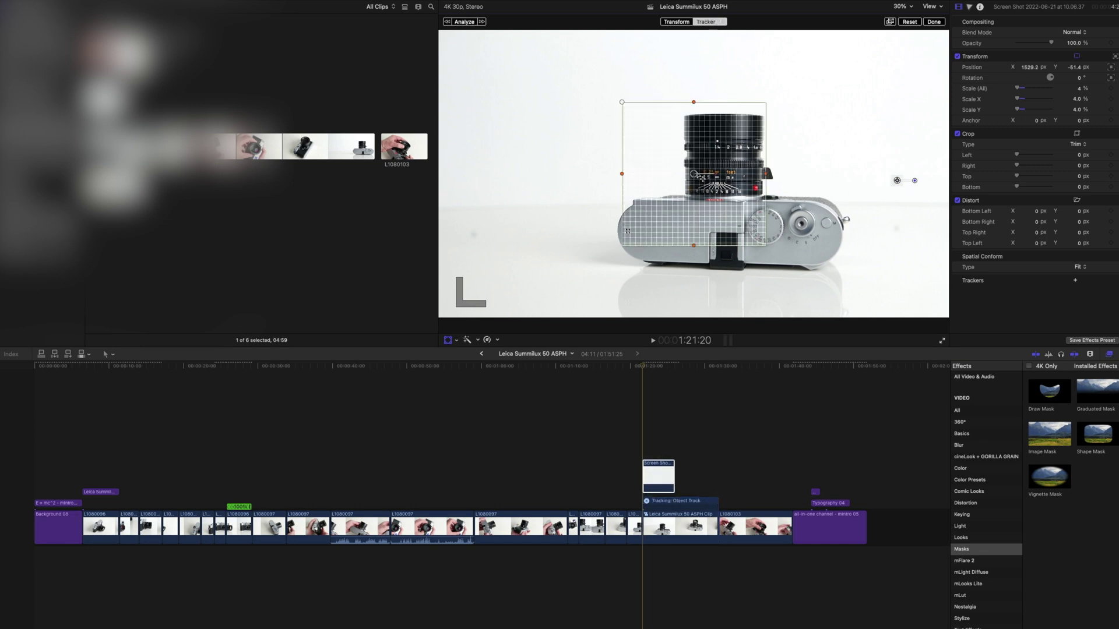
drag(694, 174, 897, 181)
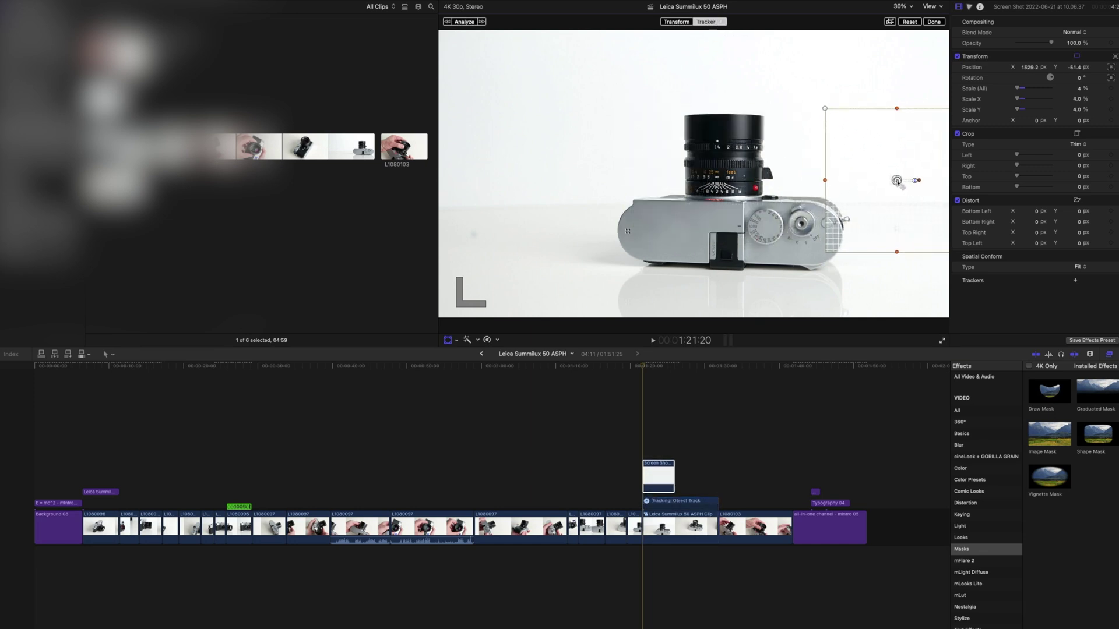
drag(897, 108, 897, 169)
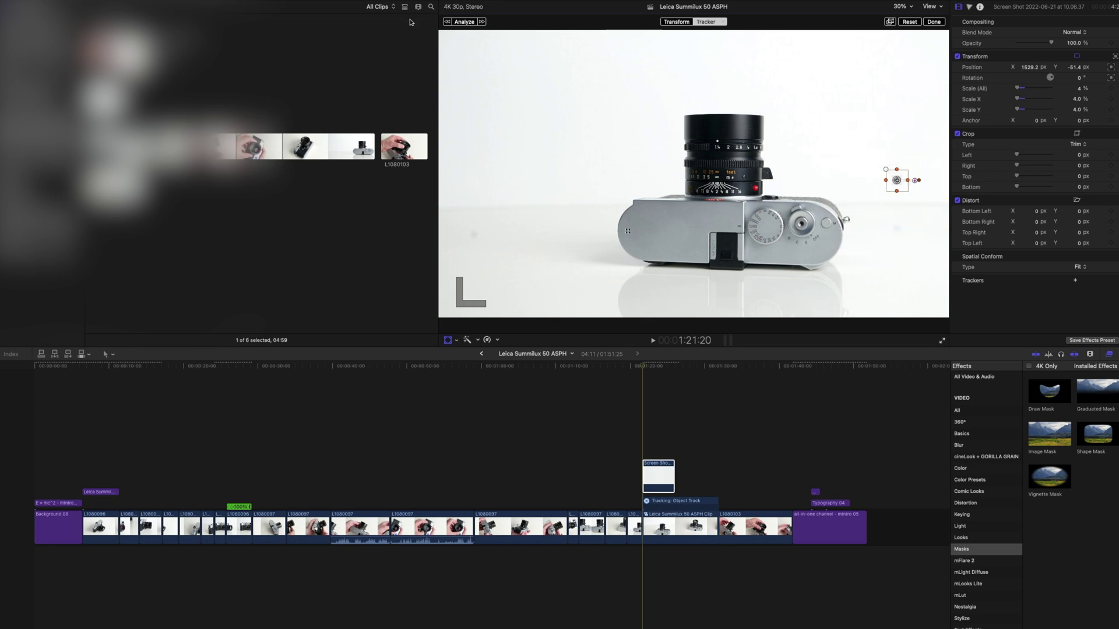
click(465, 23)
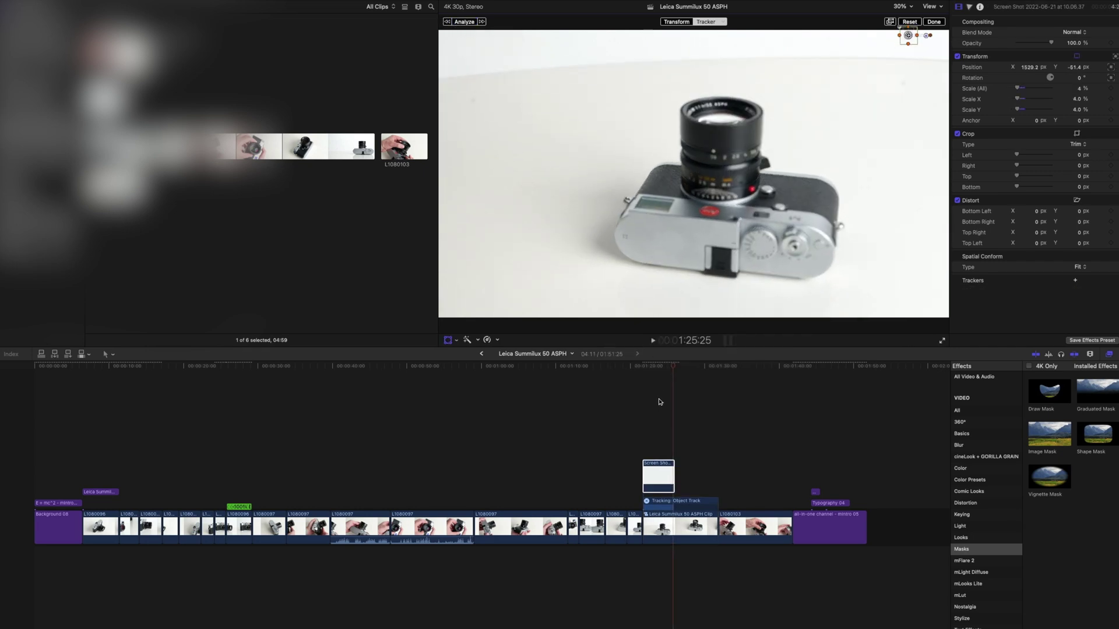
- Hide the tracking overlay and play back from 1:21:20 to check the tracked patch
click(447, 340)
drag(674, 369, 644, 373)
key(space)
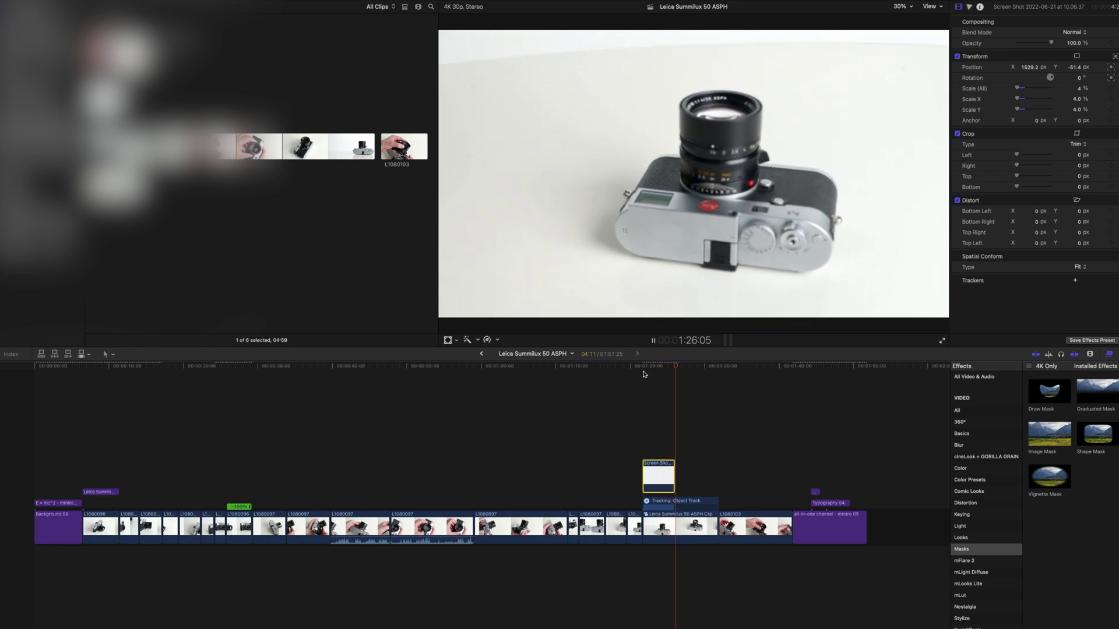
key(space)
click(643, 373)
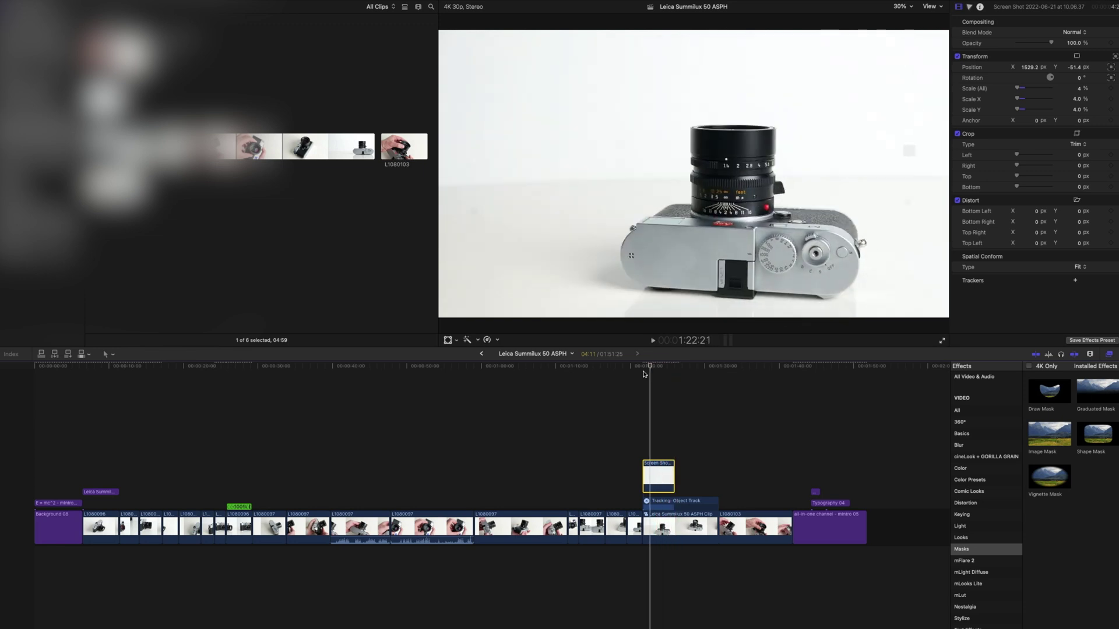
click(644, 373)
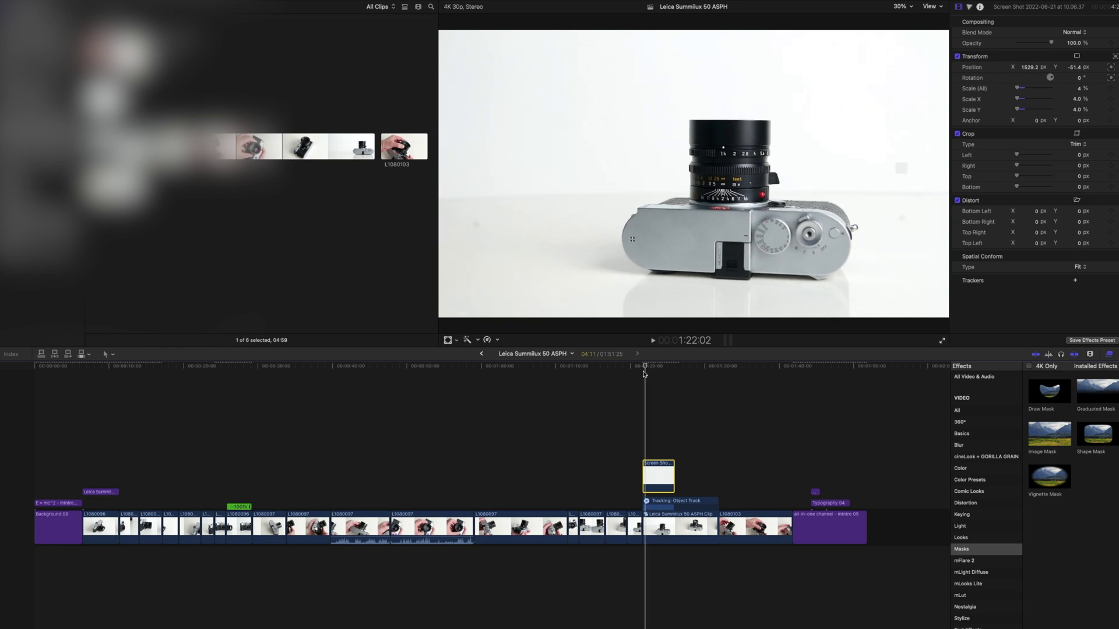
drag(645, 368, 641, 368)
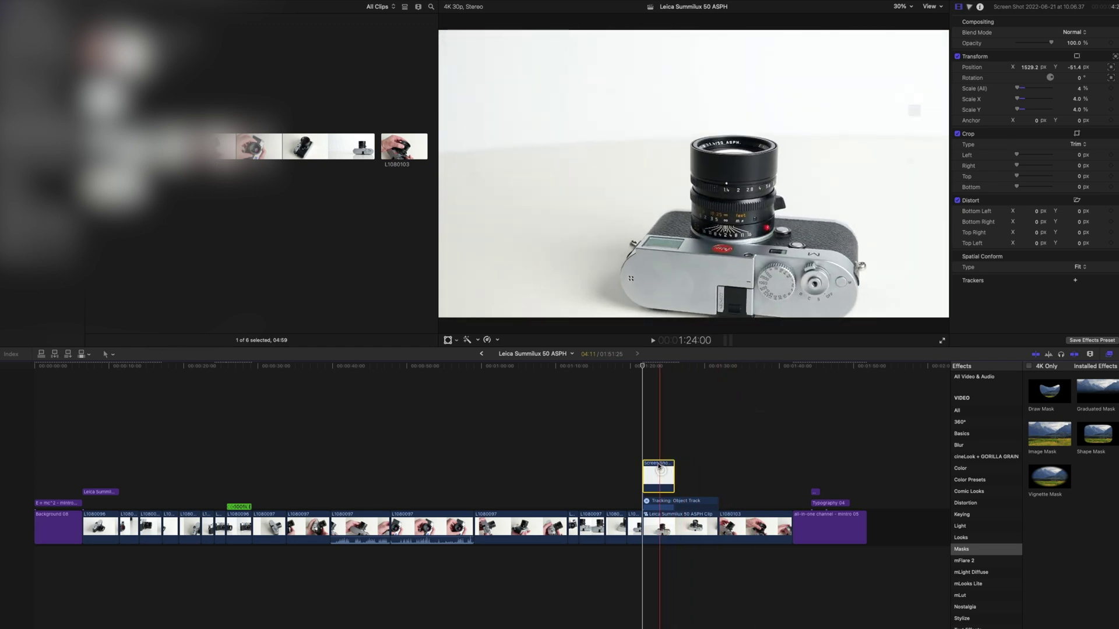
- Raise the patch's global exposure to 13%, play the shot to compare, and return to 1:21:20
click(971, 7)
drag(964, 101, 964, 94)
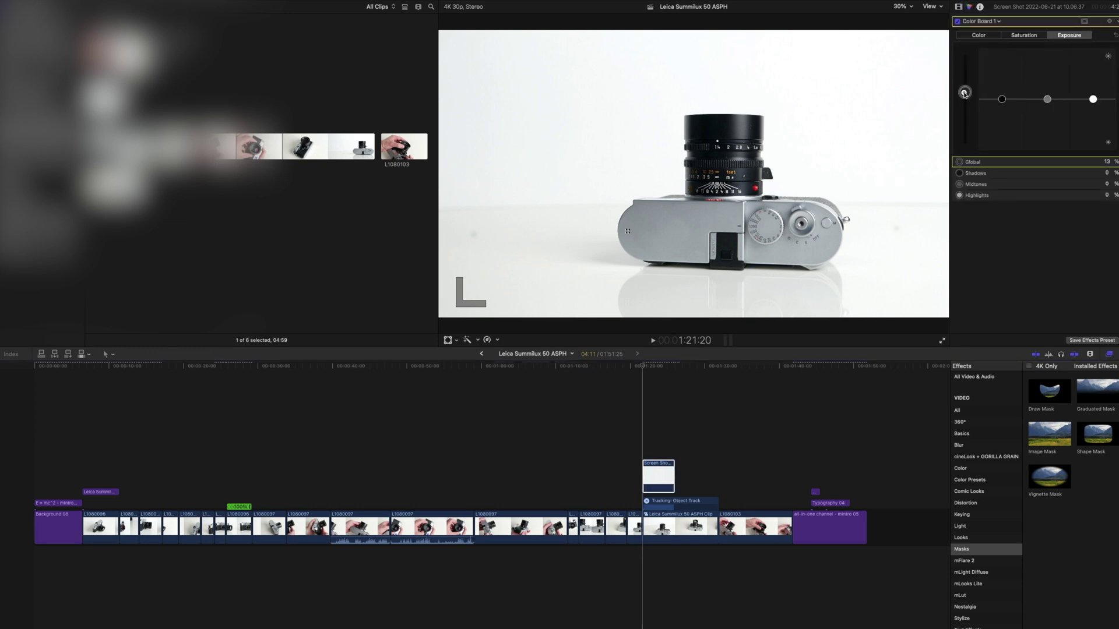
key(space)
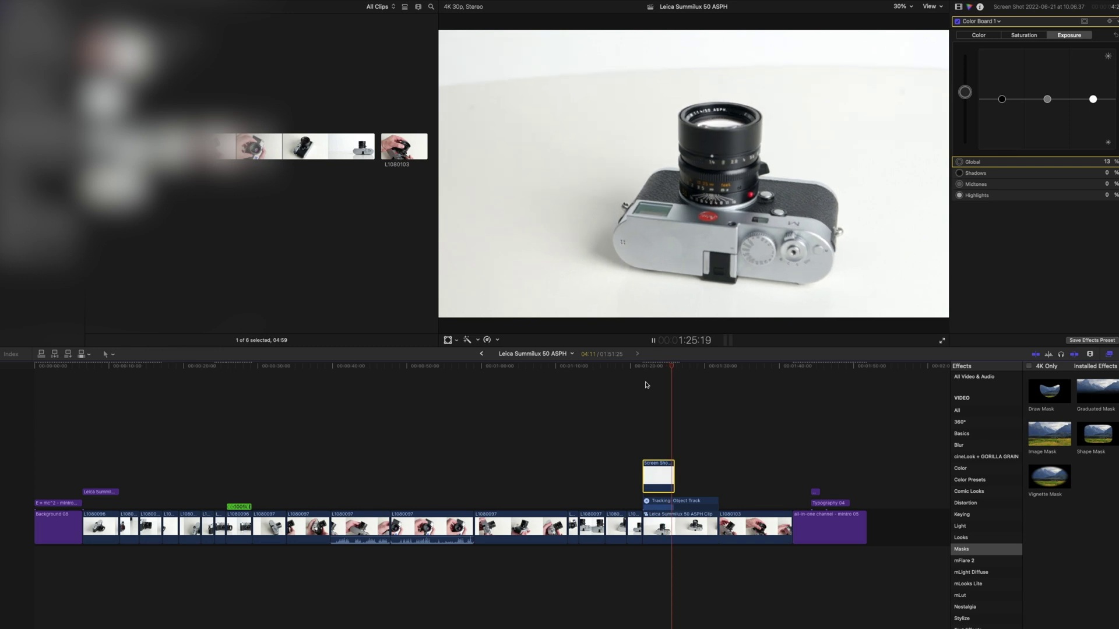
key(space)
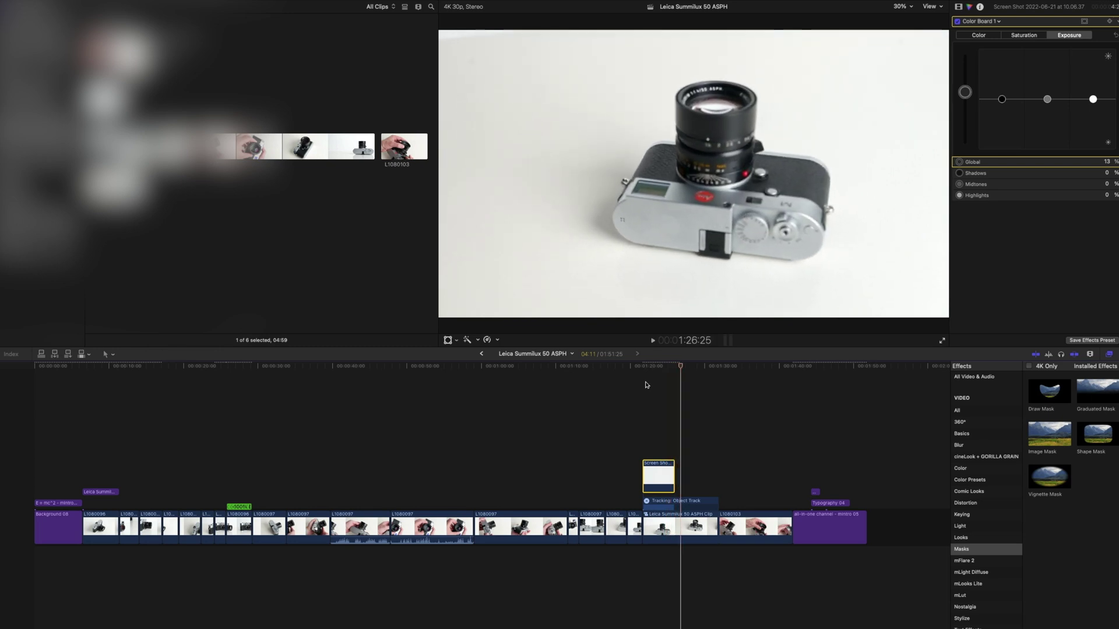
click(643, 373)
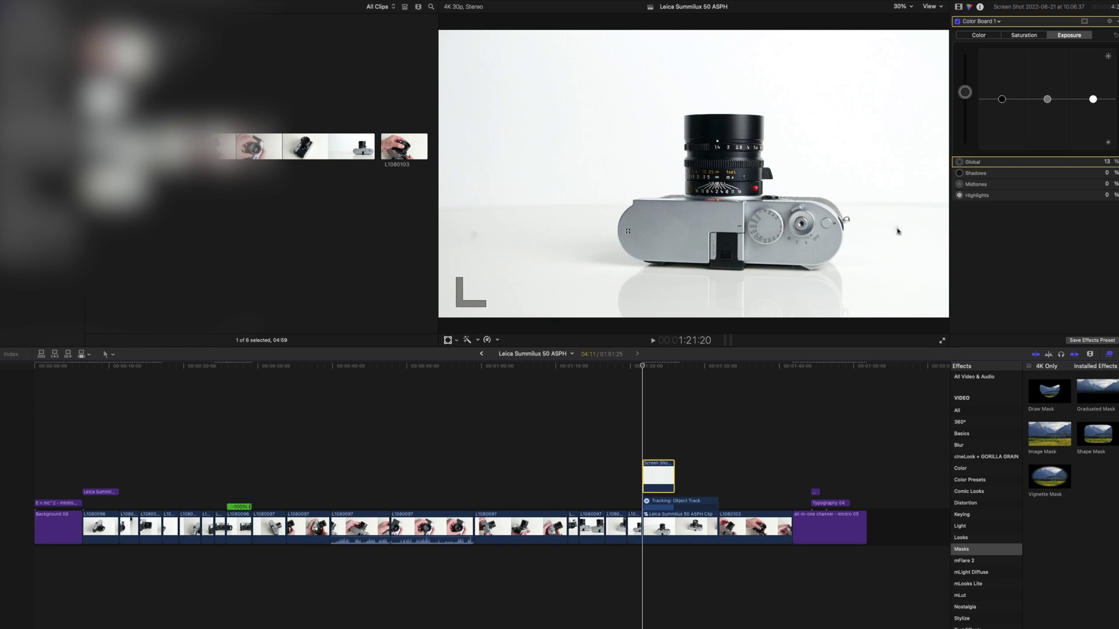
- Nest the camera shot into the Leica Summilux 50 ASPH Clip 1 compound and drop the white screenshot above it
click(691, 527)
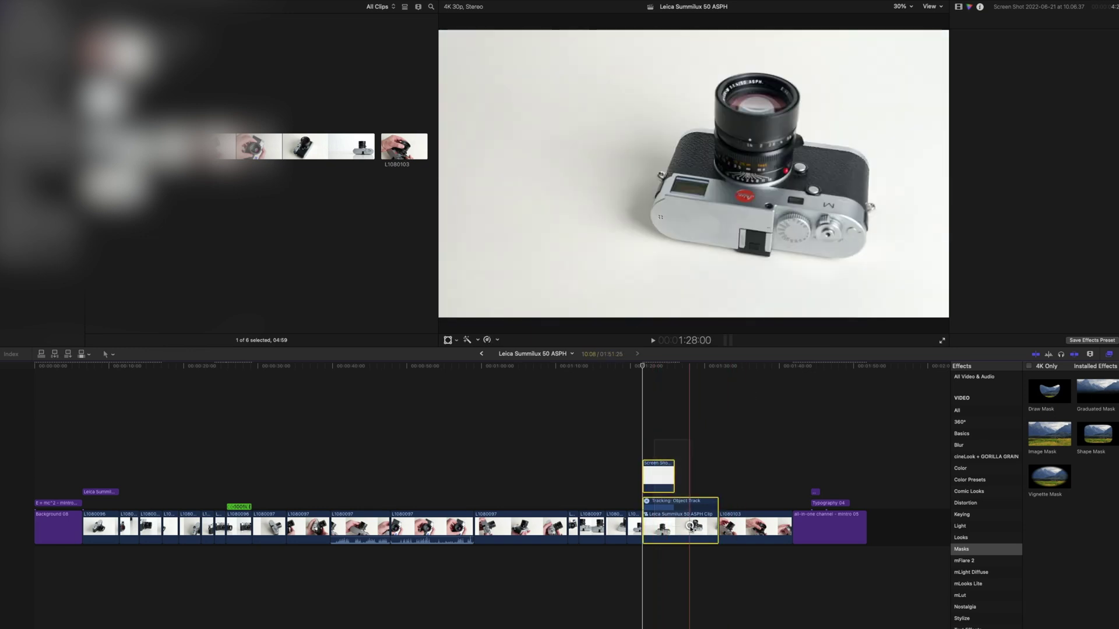
right_click(691, 528)
click(714, 506)
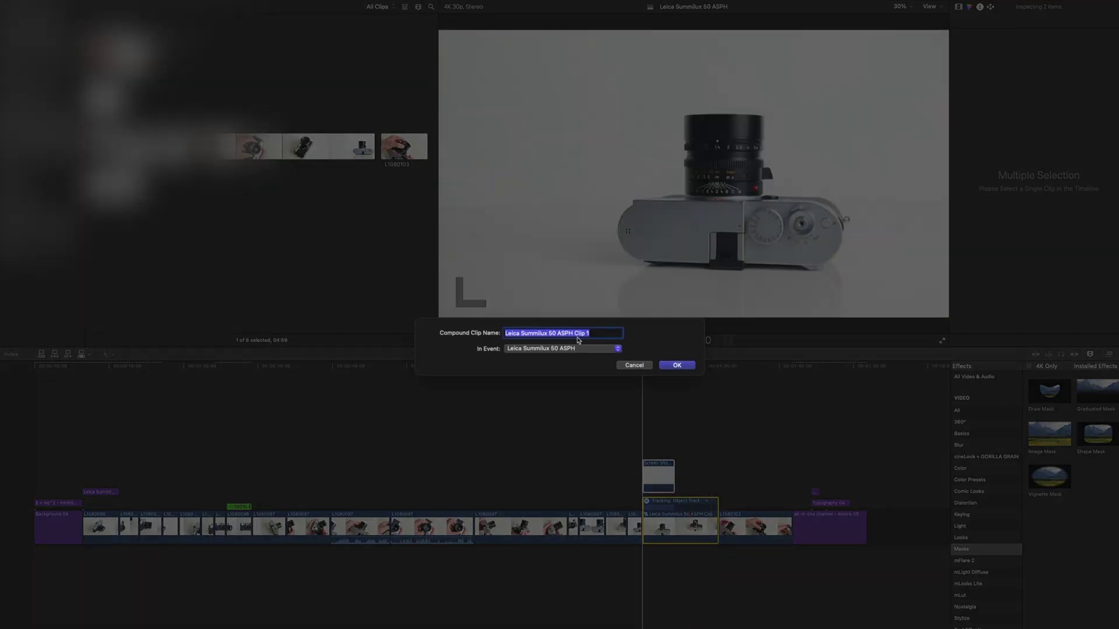
click(678, 366)
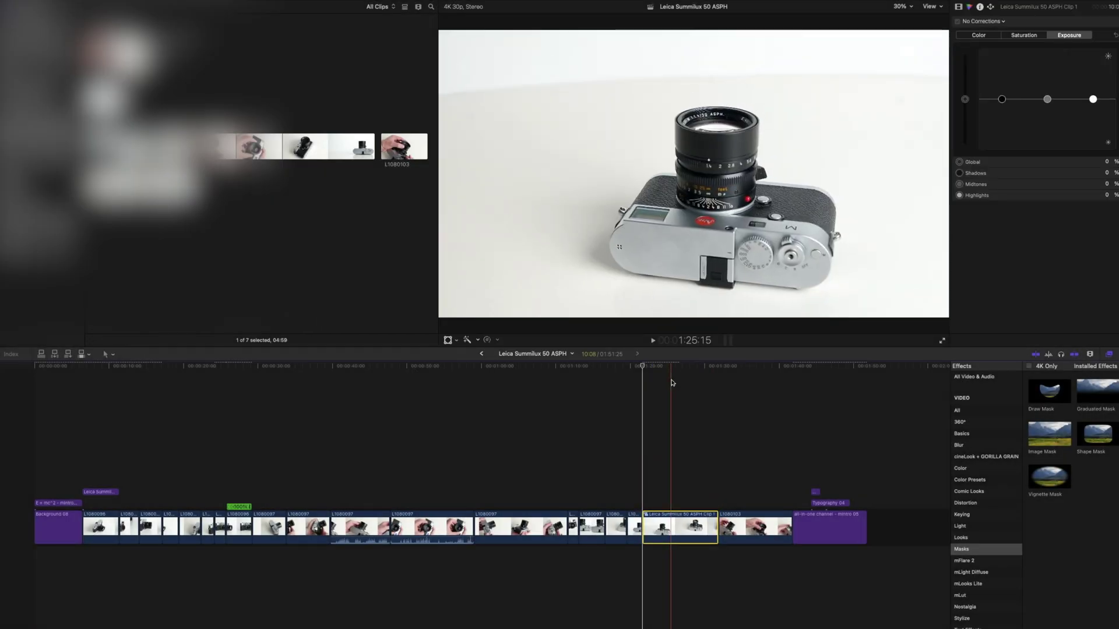
drag(532, 392, 645, 476)
key(shift+t)
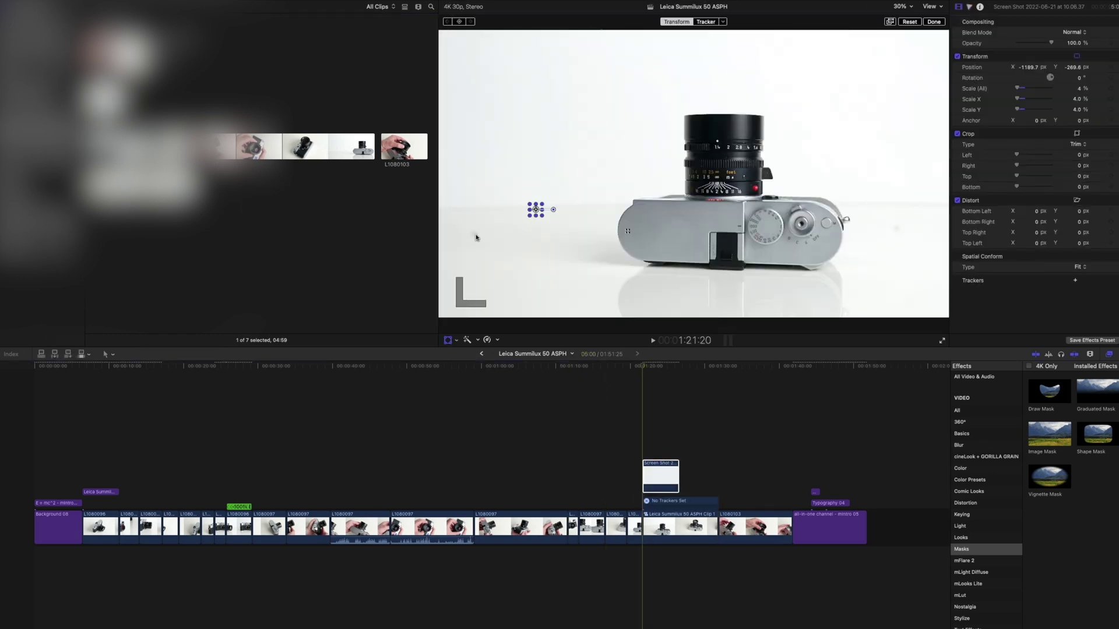
- Move the white patch left and down, delete the tracker over the lens, and add a new object tracker
drag(535, 209, 472, 234)
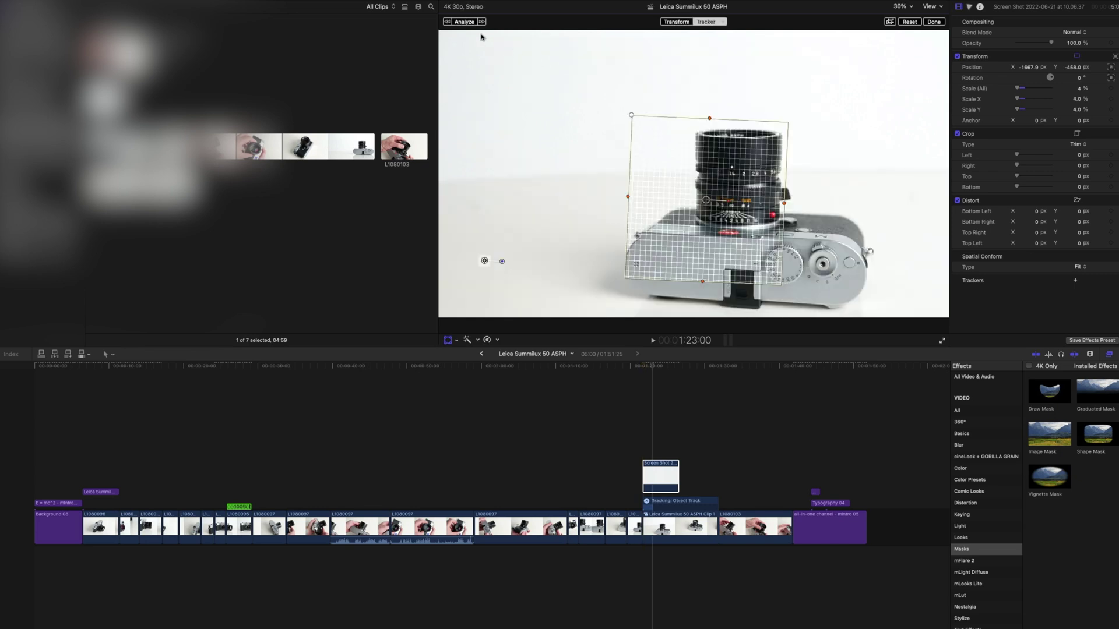
key(Delete)
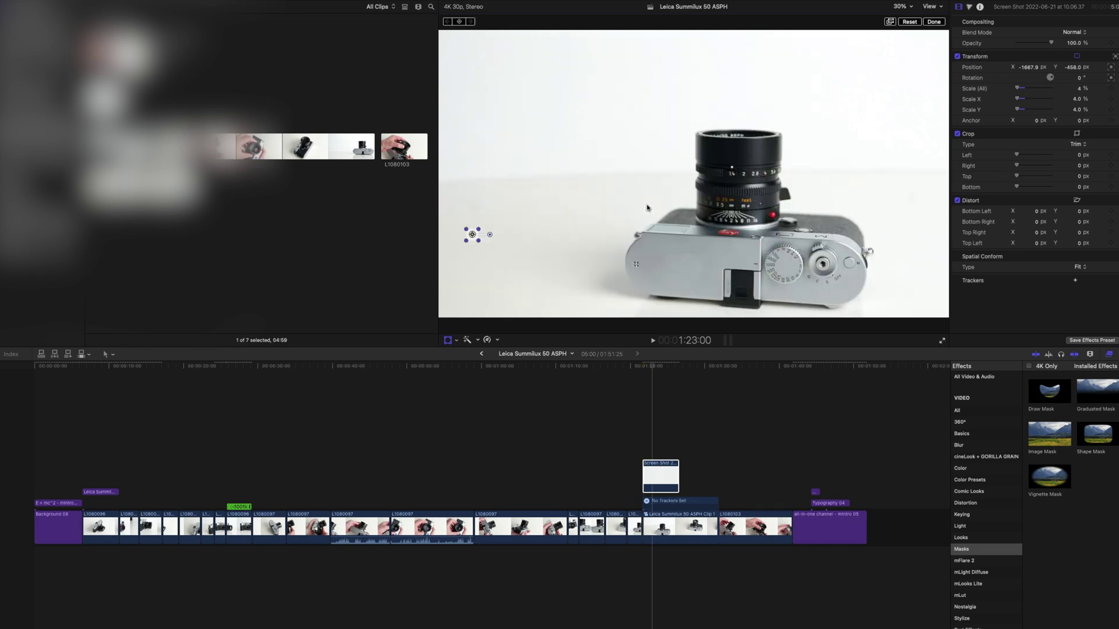
click(705, 21)
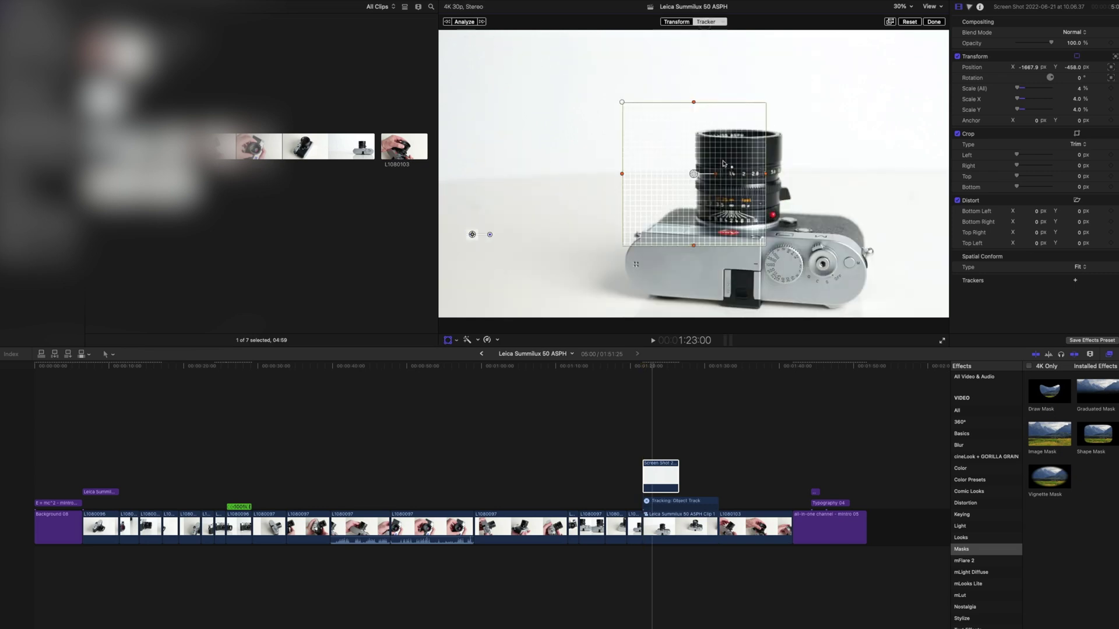
- Fit the tracking box tightly onto the patch's target spot from the clip start and analyze the motion
mouse_move(696, 174)
mouse_down()
mouse_move(607, 175)
mouse_move(472, 235)
mouse_up()
click(642, 369)
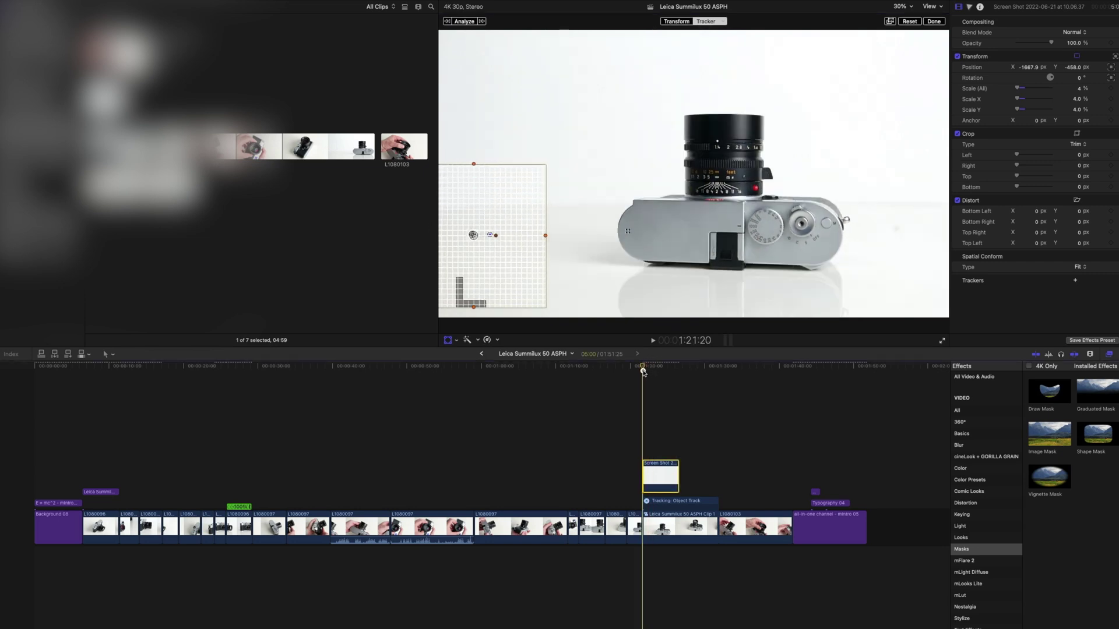
drag(473, 236, 471, 234)
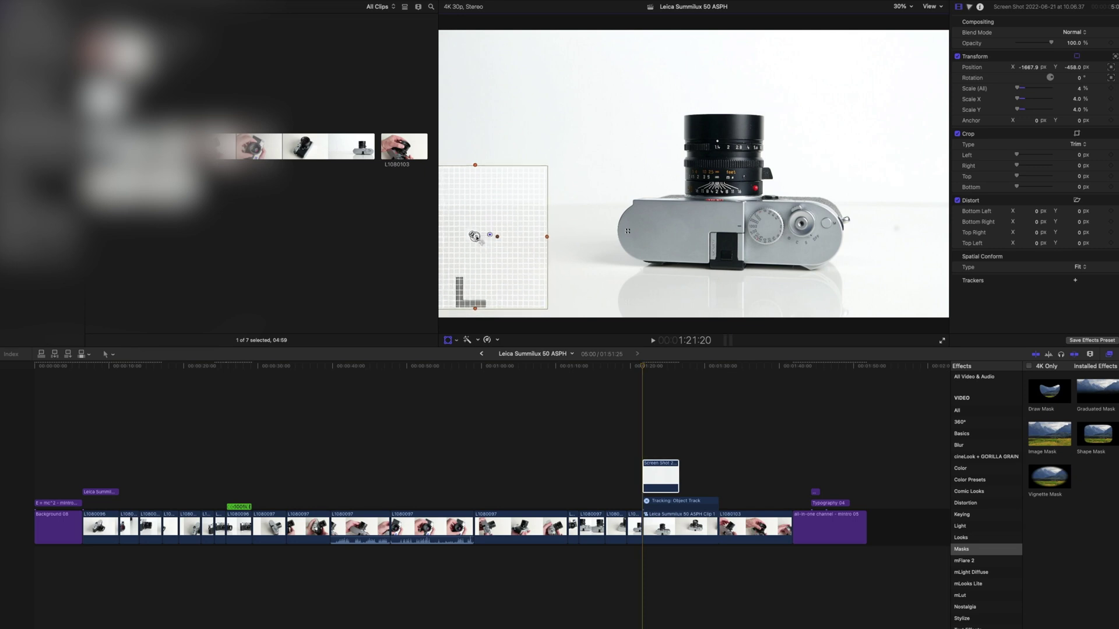
drag(544, 164, 482, 223)
click(468, 22)
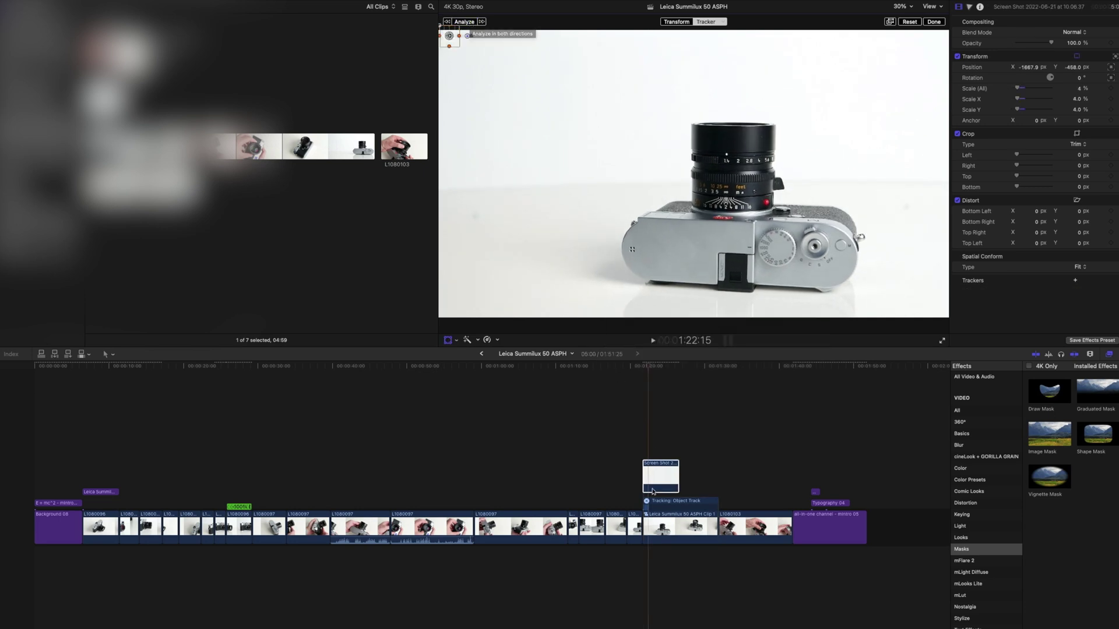
click(666, 516)
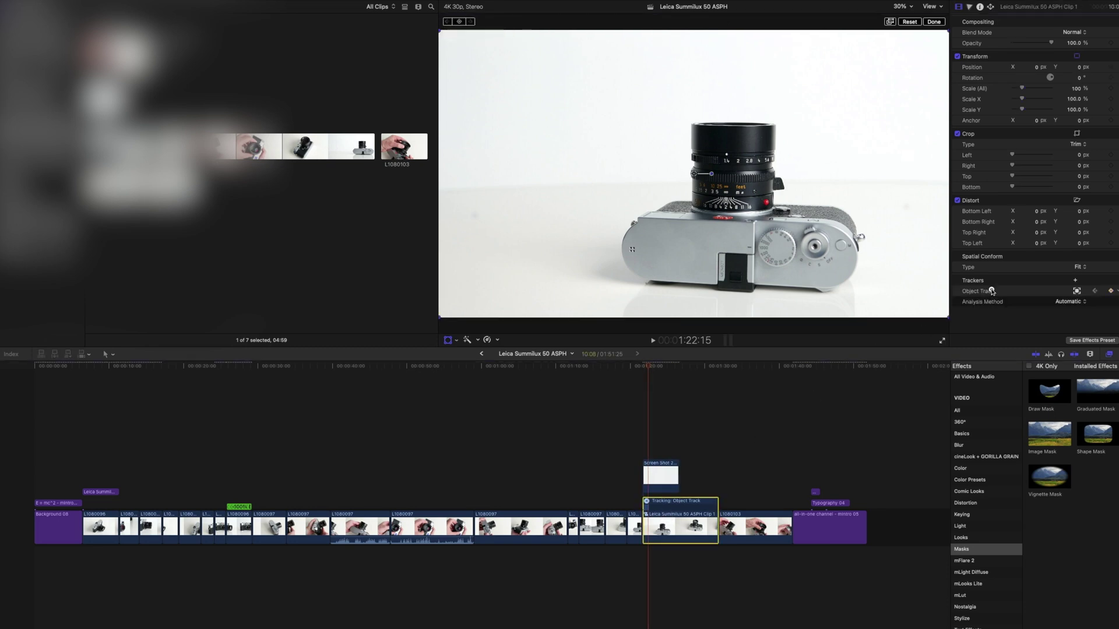
- Delete the Object Track tracker and set a starting Position keyframe on the white patch clip
click(992, 291)
key(Delete)
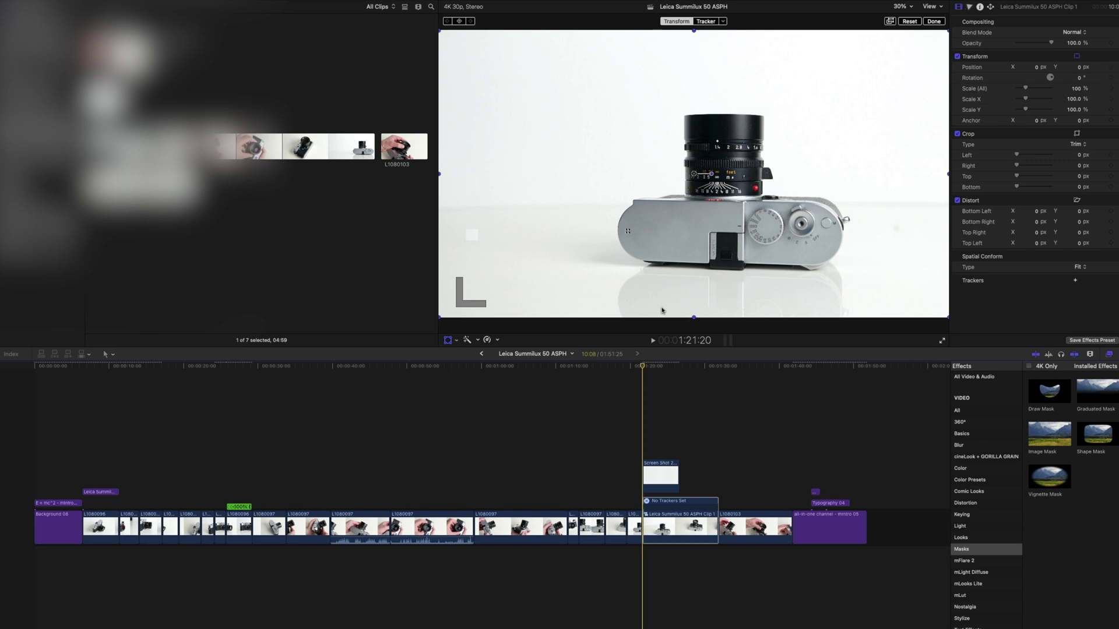
click(1111, 68)
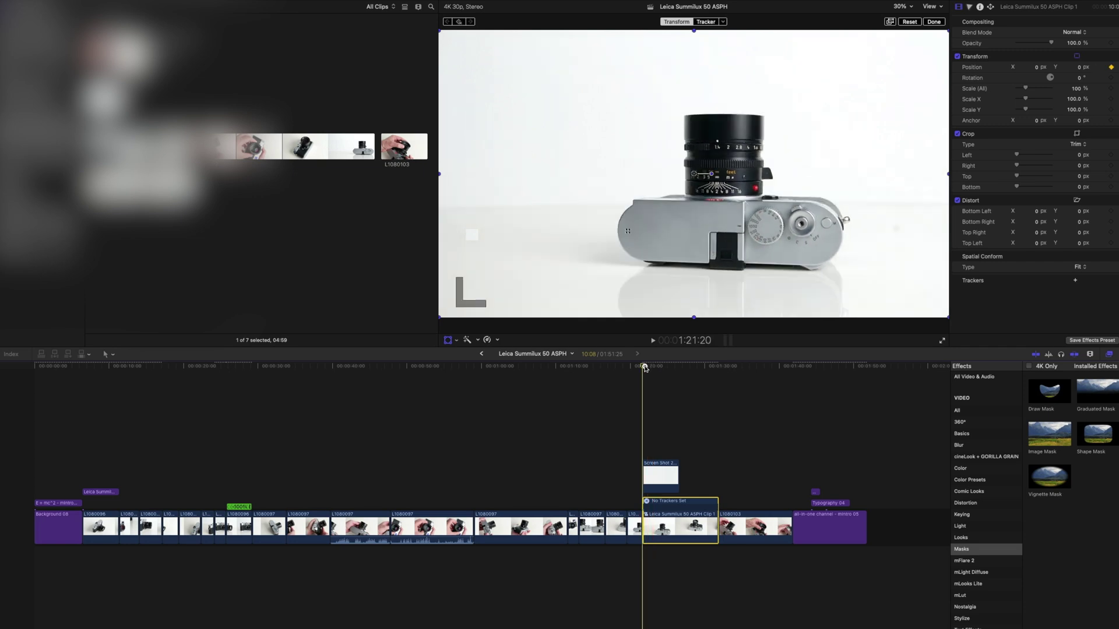
drag(645, 368, 652, 368)
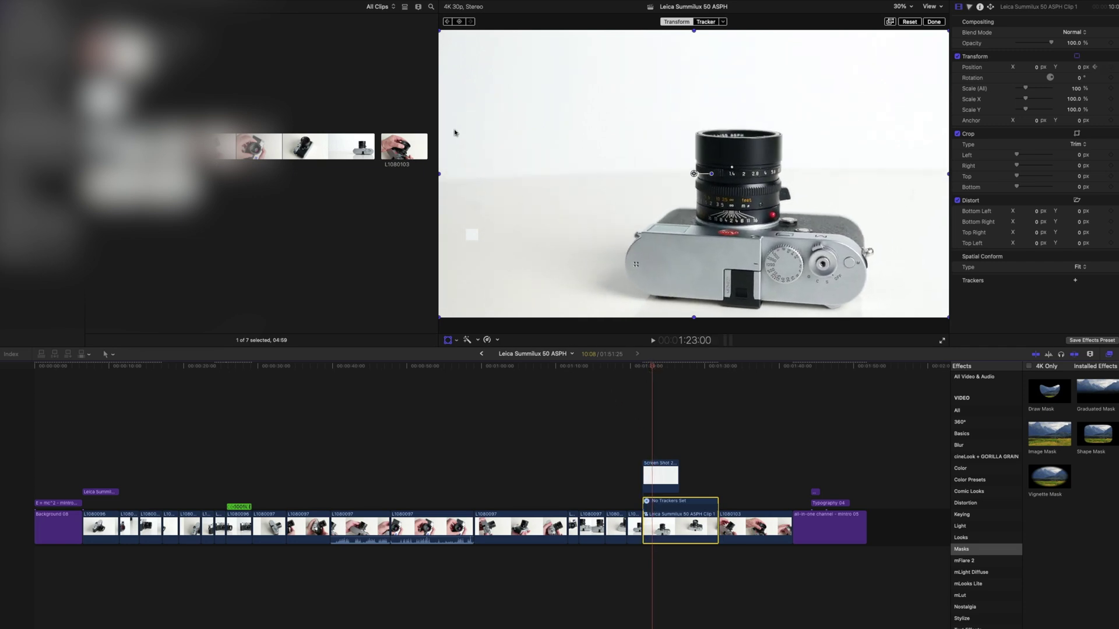
click(448, 340)
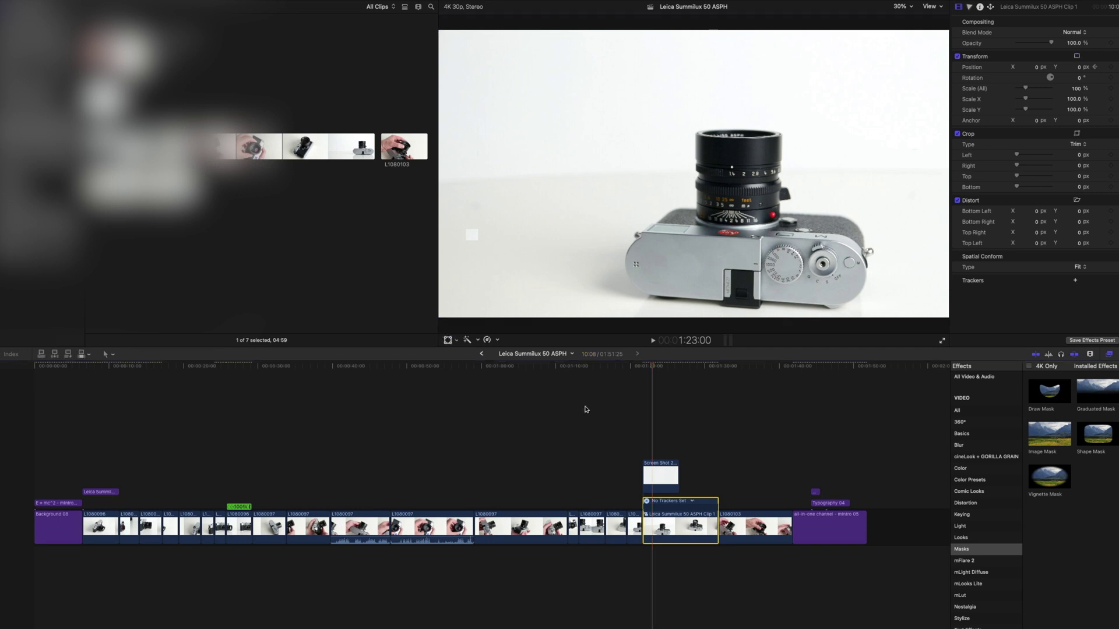
click(661, 475)
click(448, 340)
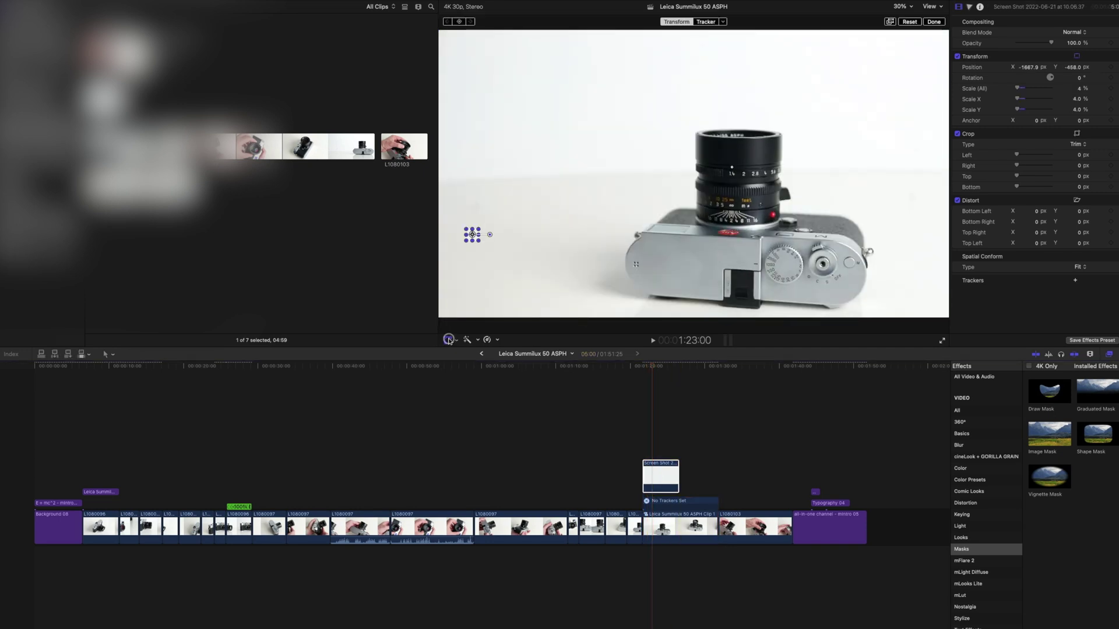
drag(645, 367, 645, 366)
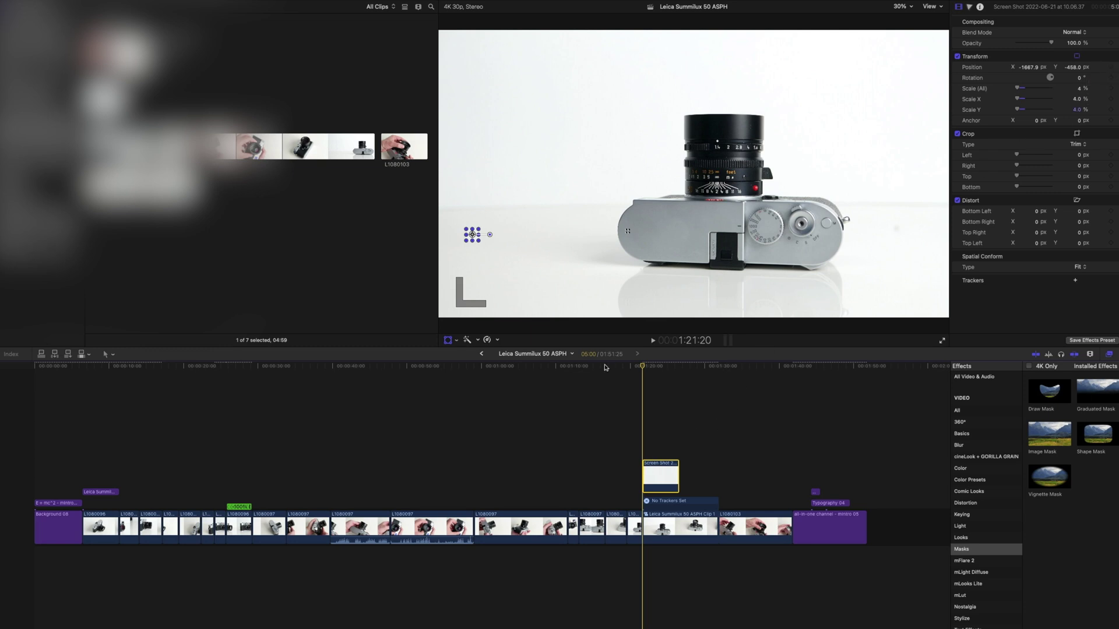
click(660, 477)
click(1109, 67)
- Keyframe the patch upward over the hole at three successive later frames
key(super+equal)
drag(622, 366, 658, 367)
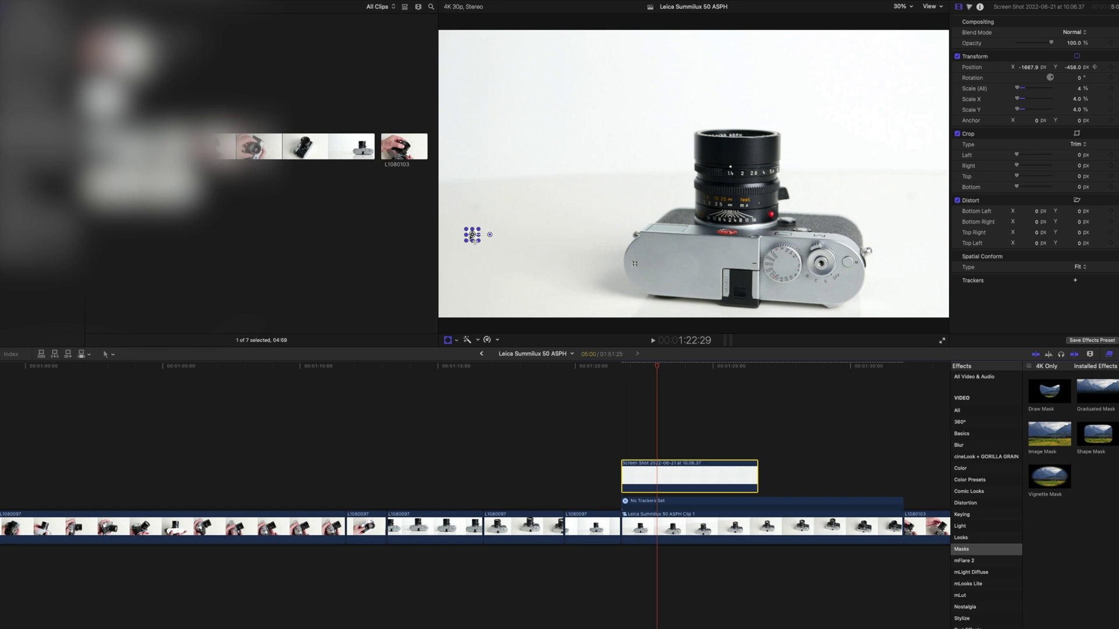
drag(472, 235, 477, 208)
drag(657, 368, 683, 358)
drag(477, 208, 477, 182)
drag(684, 366, 704, 361)
drag(477, 183, 467, 157)
- Keep raising the patch at two more frames, reaching −1661.0, 780.6, then play back to check
drag(707, 367, 735, 367)
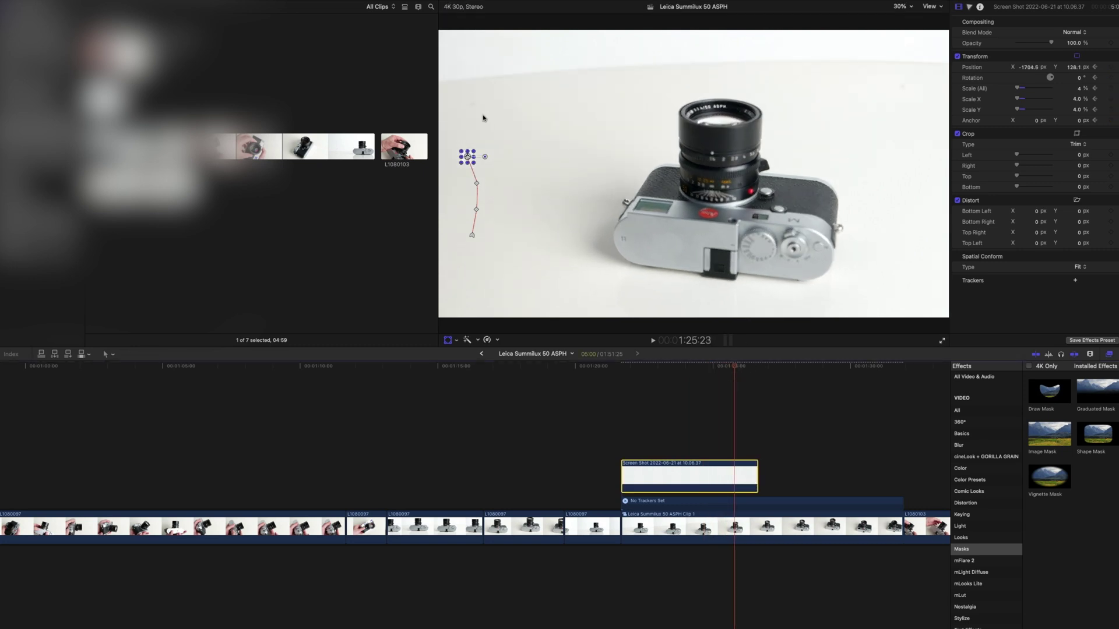
drag(467, 156, 471, 103)
drag(735, 369, 755, 364)
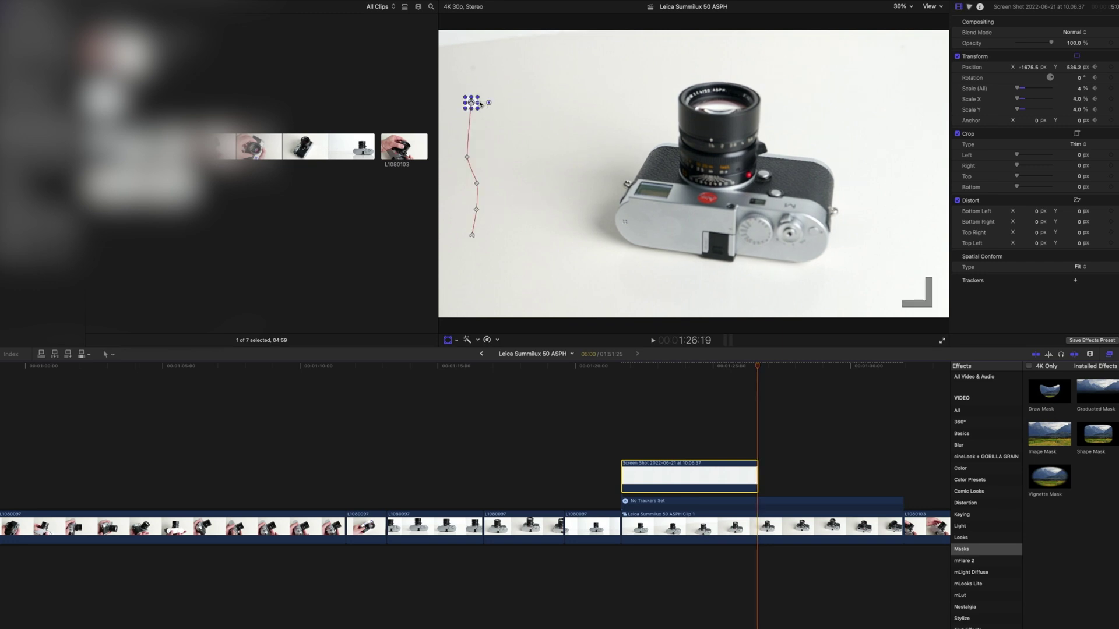
drag(471, 102, 474, 69)
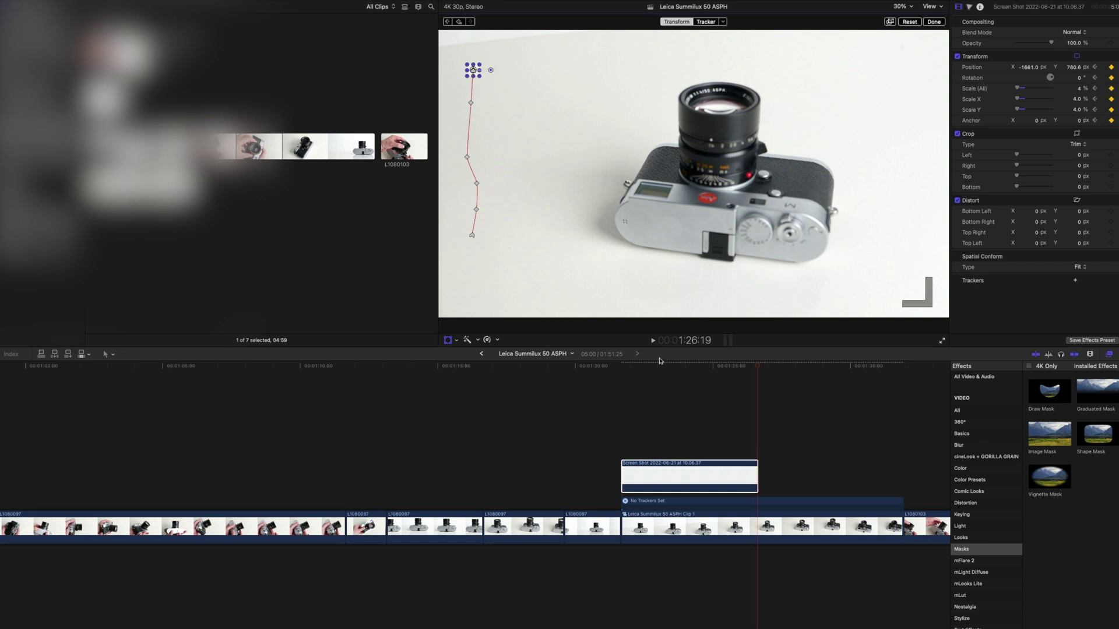
click(622, 368)
key(space)
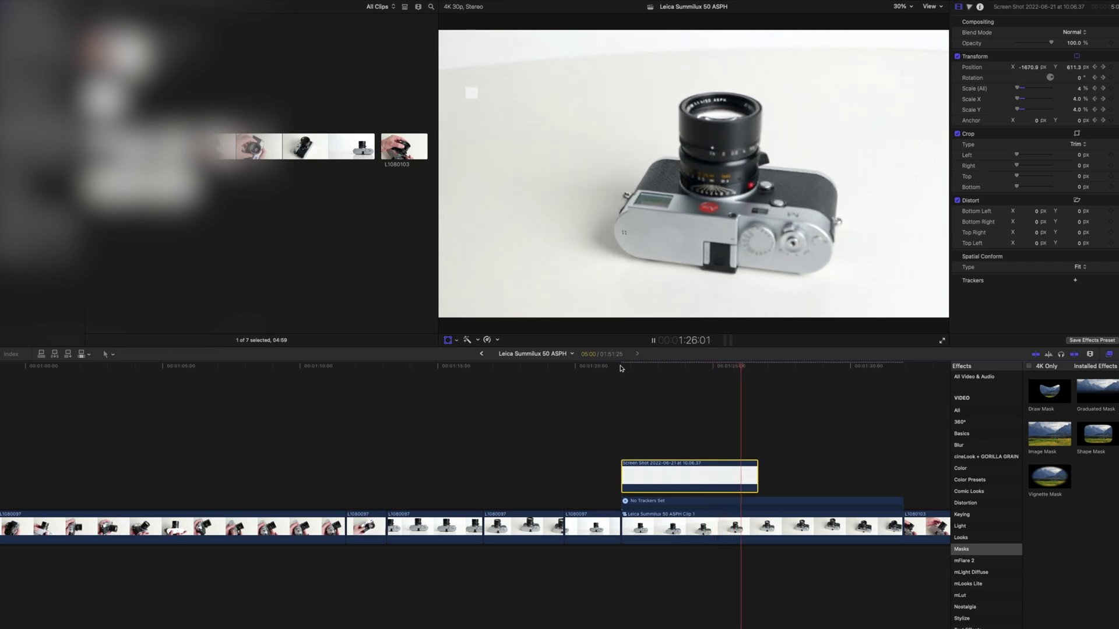
- Stop playback and extend the white patch clip so it ends later
key(space)
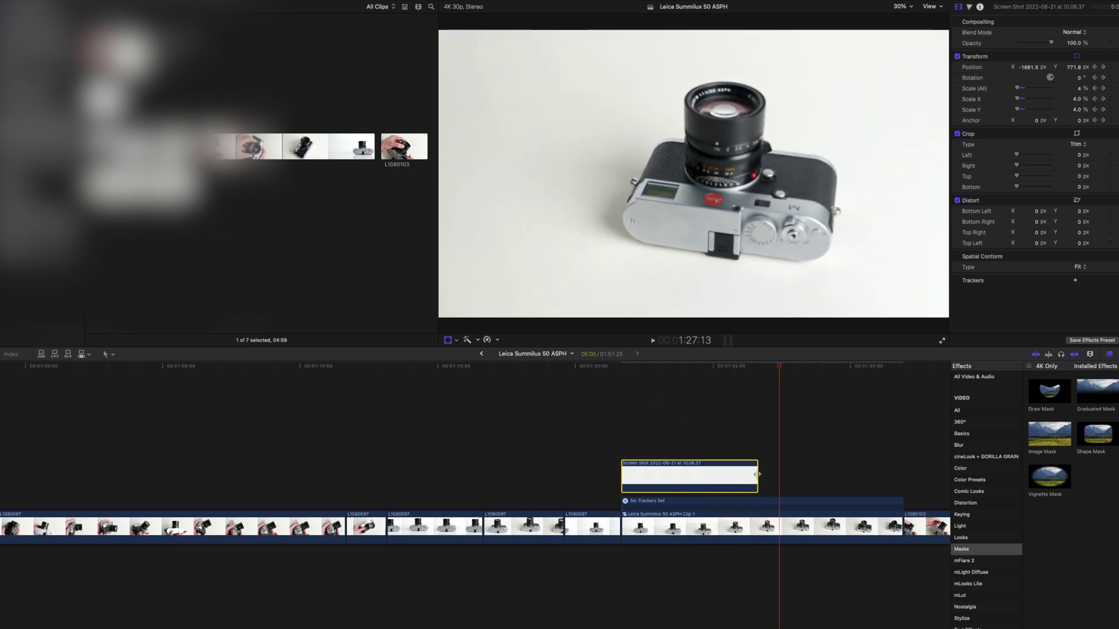
key(Right)
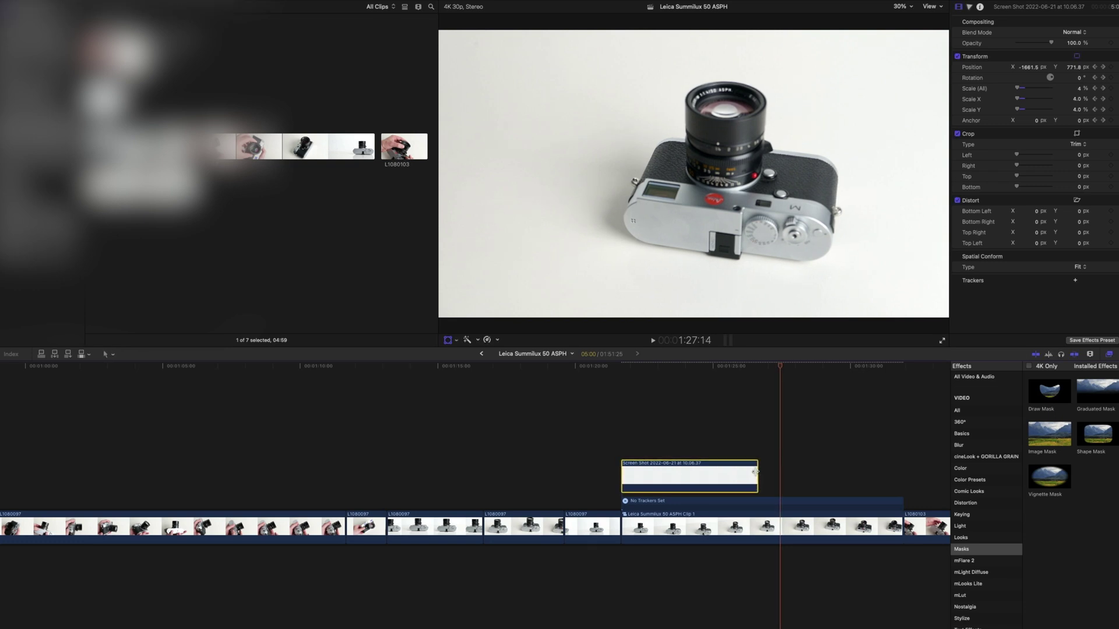
key(Right)
key(Right)
key(Right)
key(Right)
key(Right)
key(Right)
key(Right)
key(Right)
key(Right)
key(Right)
key(Right)
key(Right)
key(Right)
key(Right)
key(Right)
key(Right)
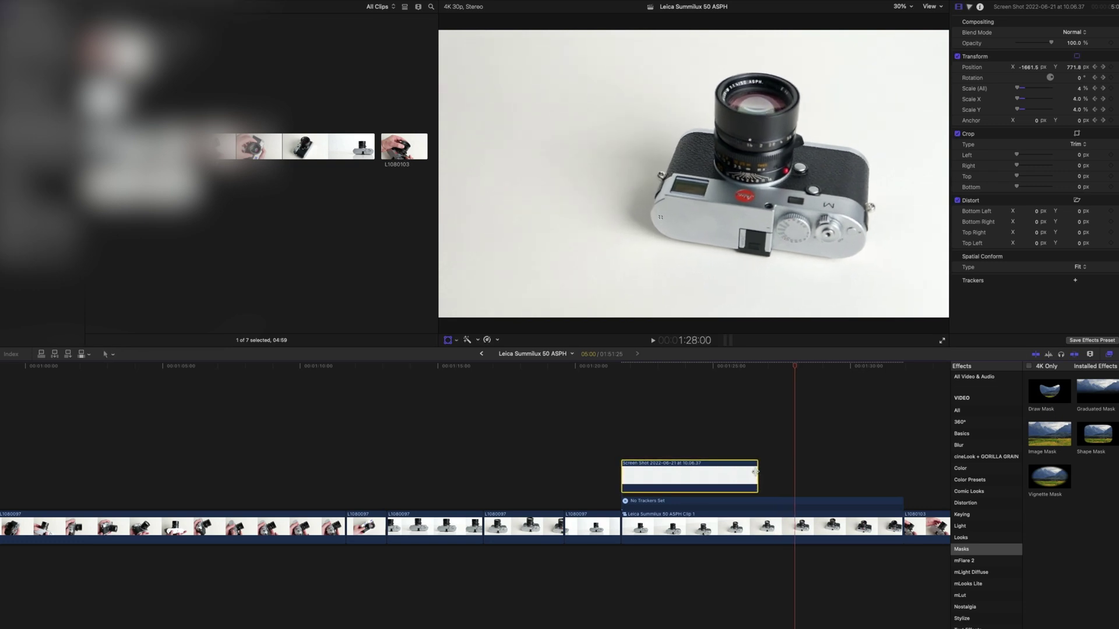
drag(754, 473, 794, 473)
mouse_move(794, 365)
mouse_down()
mouse_move(743, 372)
mouse_move(777, 370)
mouse_up()
- Keyframe the patch higher at three late frames through 1:27:26, ending at −1586.9, 1080.3
drag(473, 69, 474, 49)
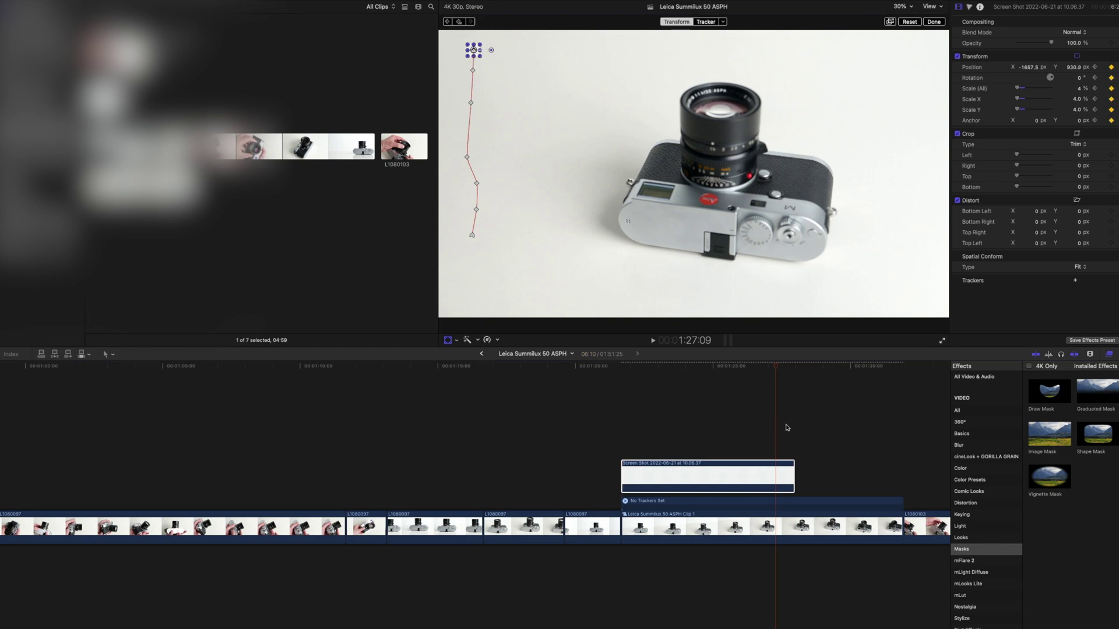
drag(776, 367, 784, 366)
drag(473, 49, 479, 39)
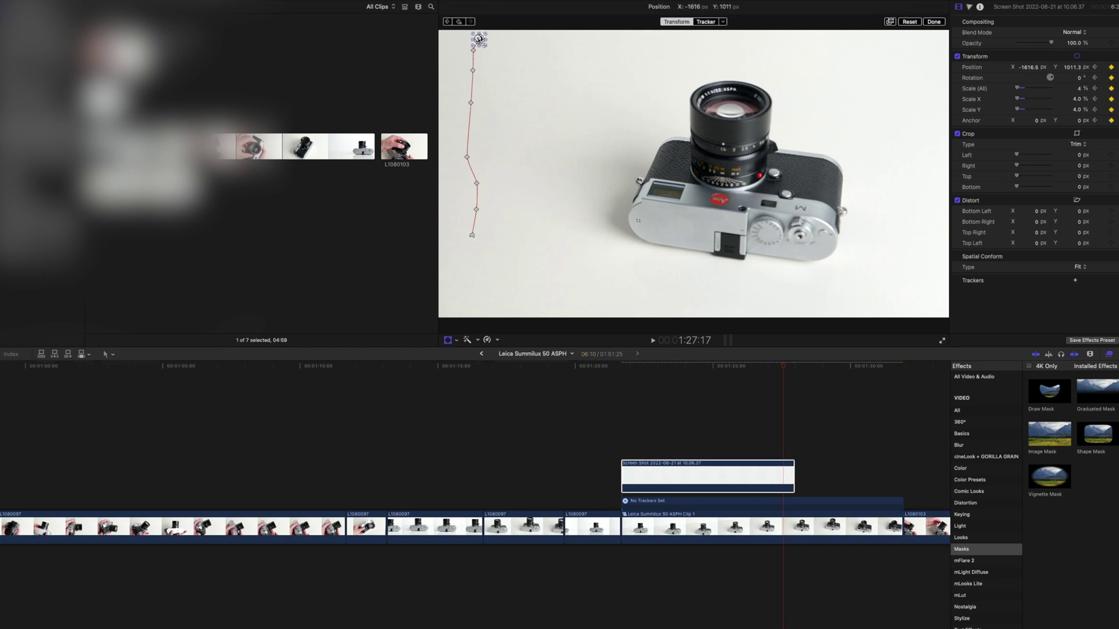
click(794, 366)
key(Left)
key(Left)
key(Left)
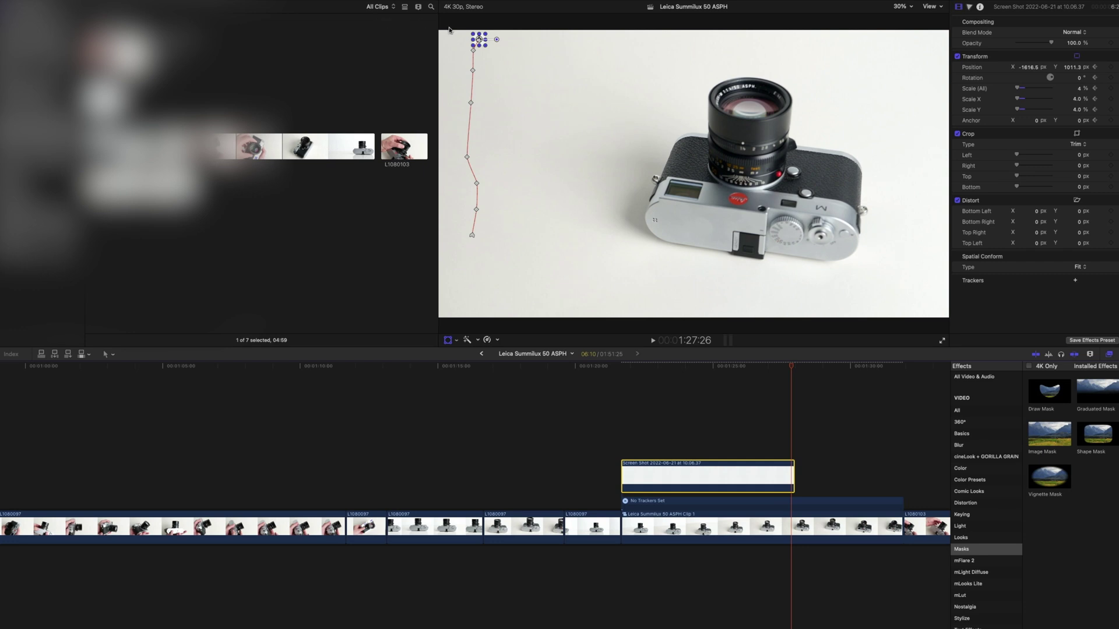
drag(479, 39, 481, 31)
click(622, 367)
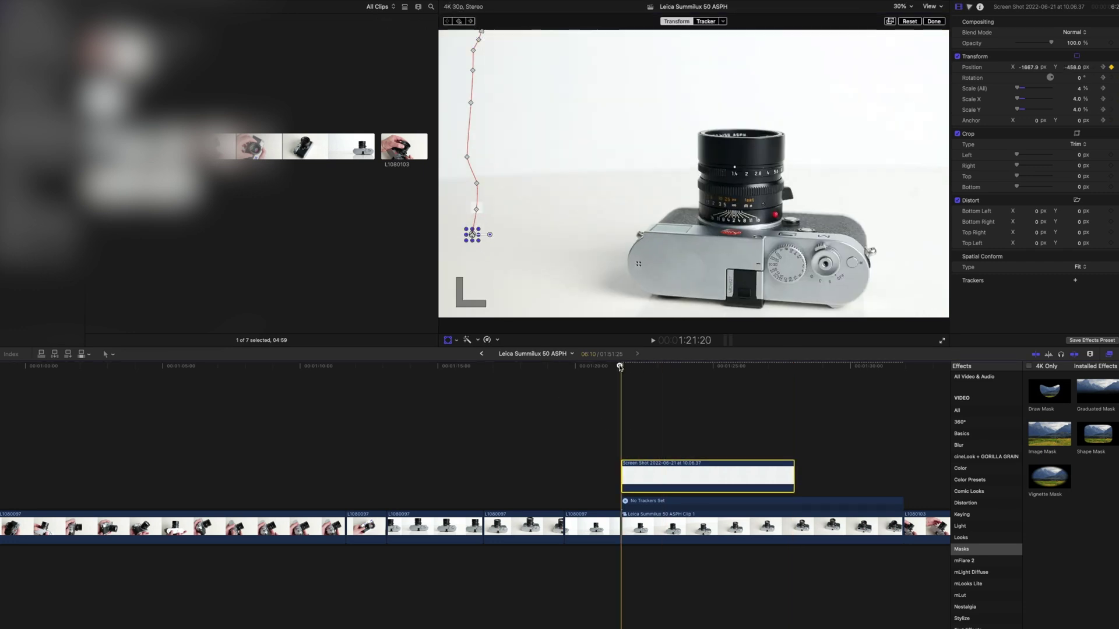
- Play back the patched section and return to 1:21:20
key(space)
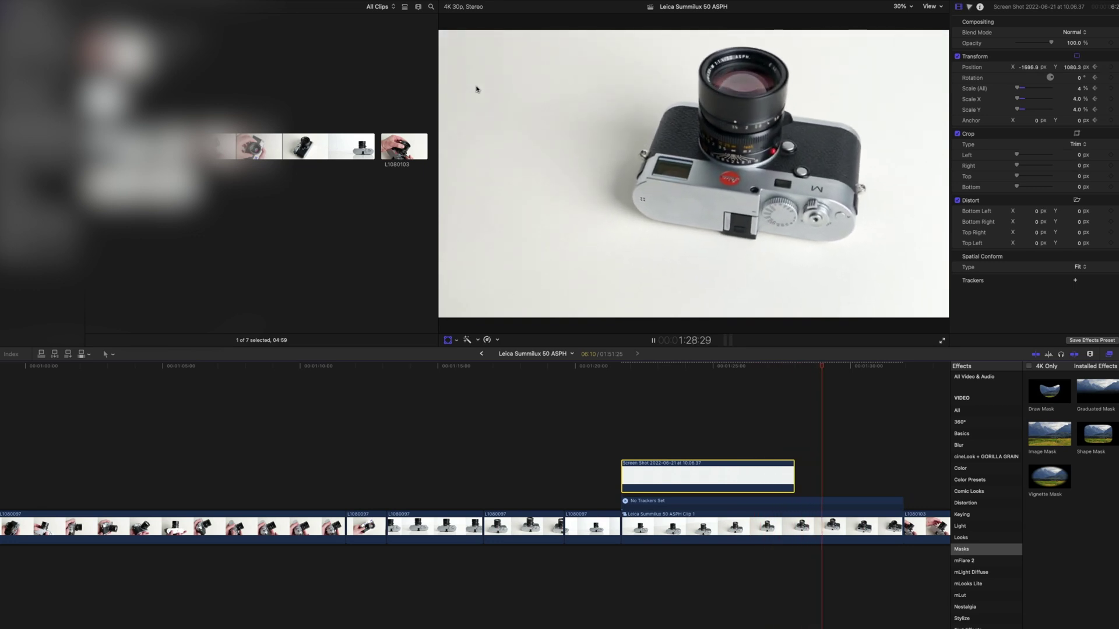
key(space)
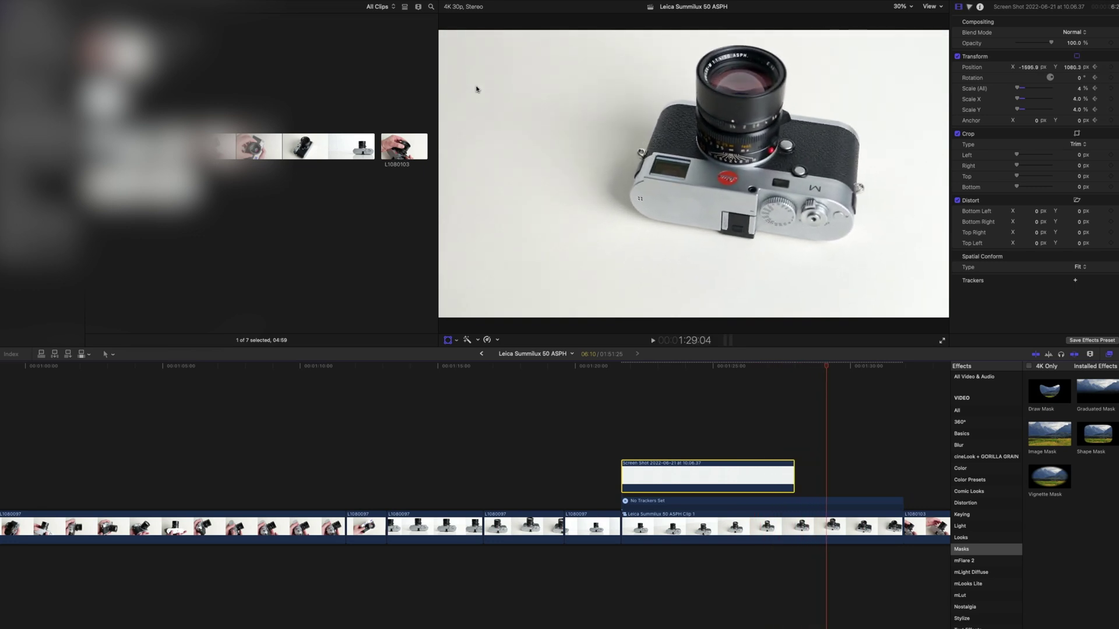
click(623, 365)
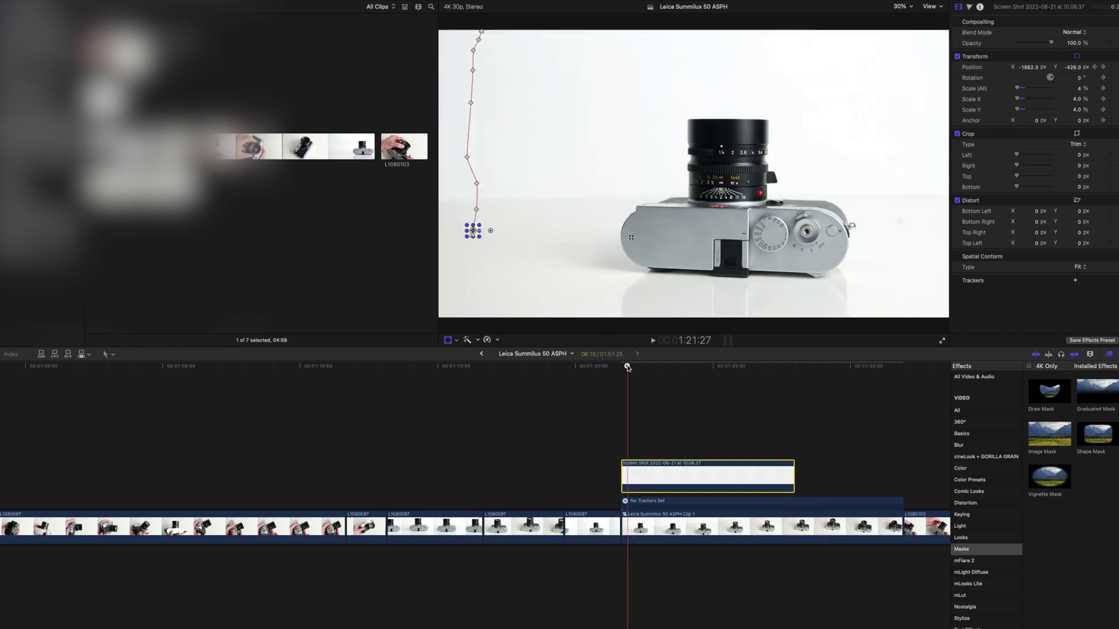
- Close the transform overlay, select the Screen Shot patch clip, and show its Color inspector
click(448, 340)
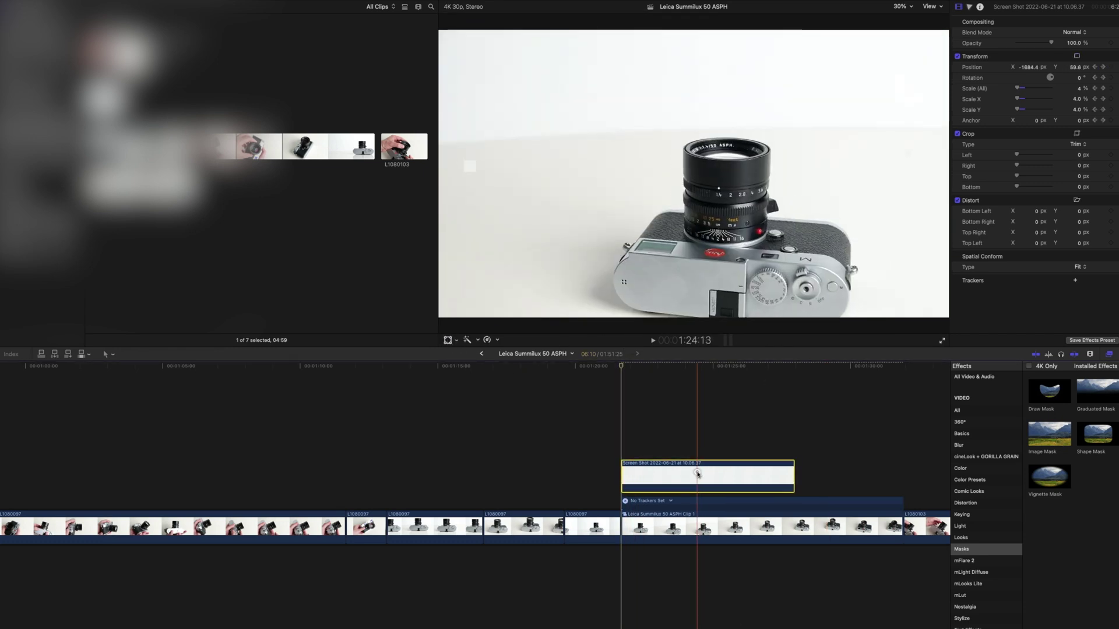
click(697, 472)
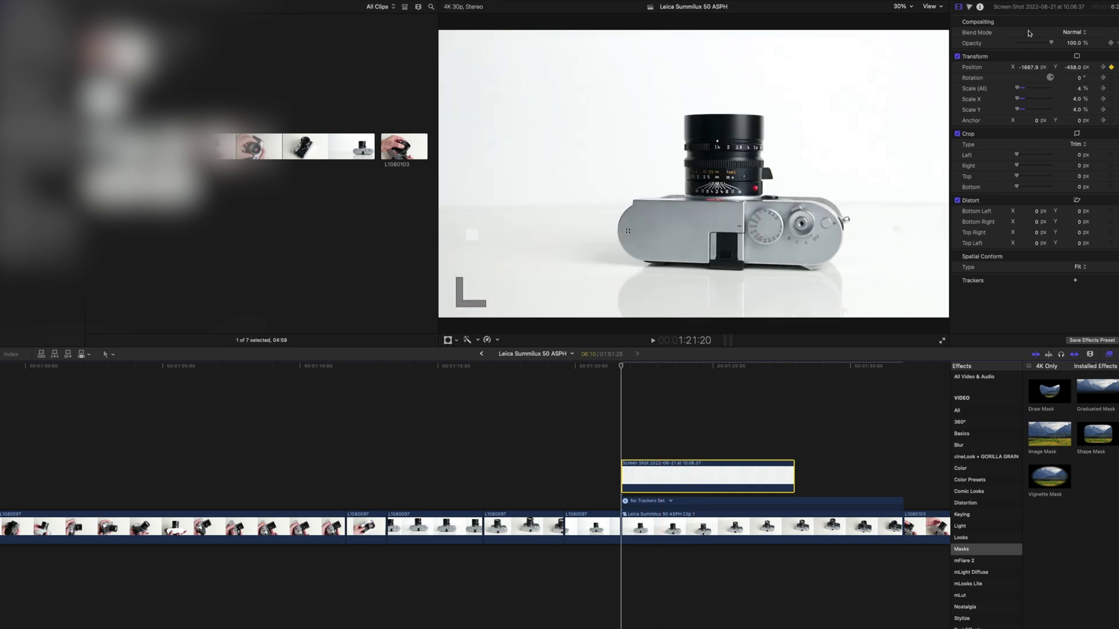
click(971, 7)
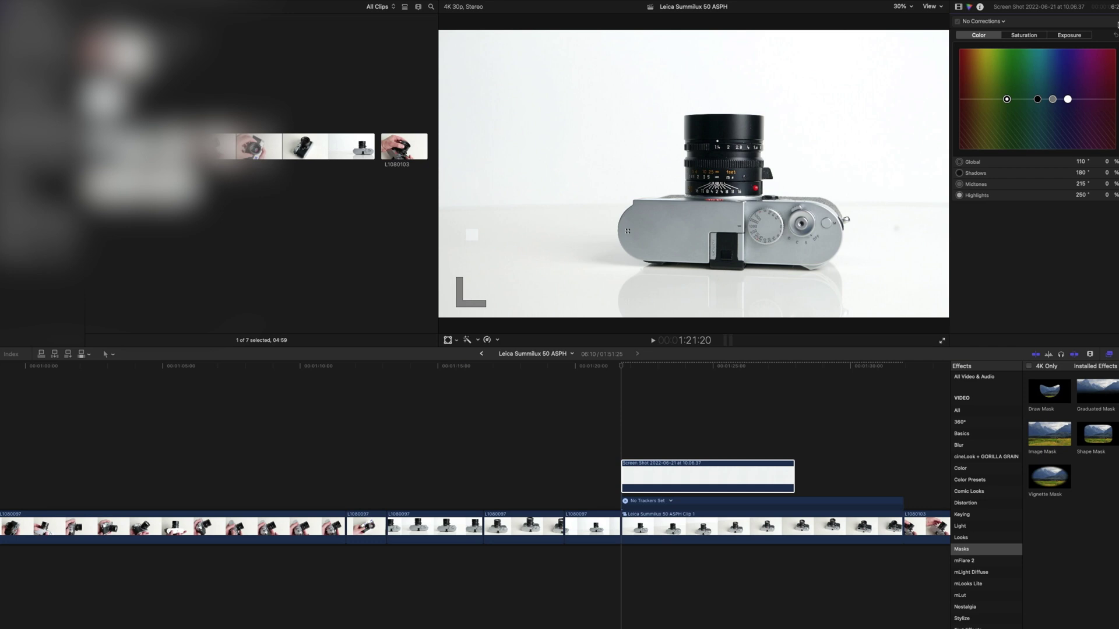
- Add a Color Board correction to the patch, lowering Global exposure to −7% and adjusting Midtones
click(985, 21)
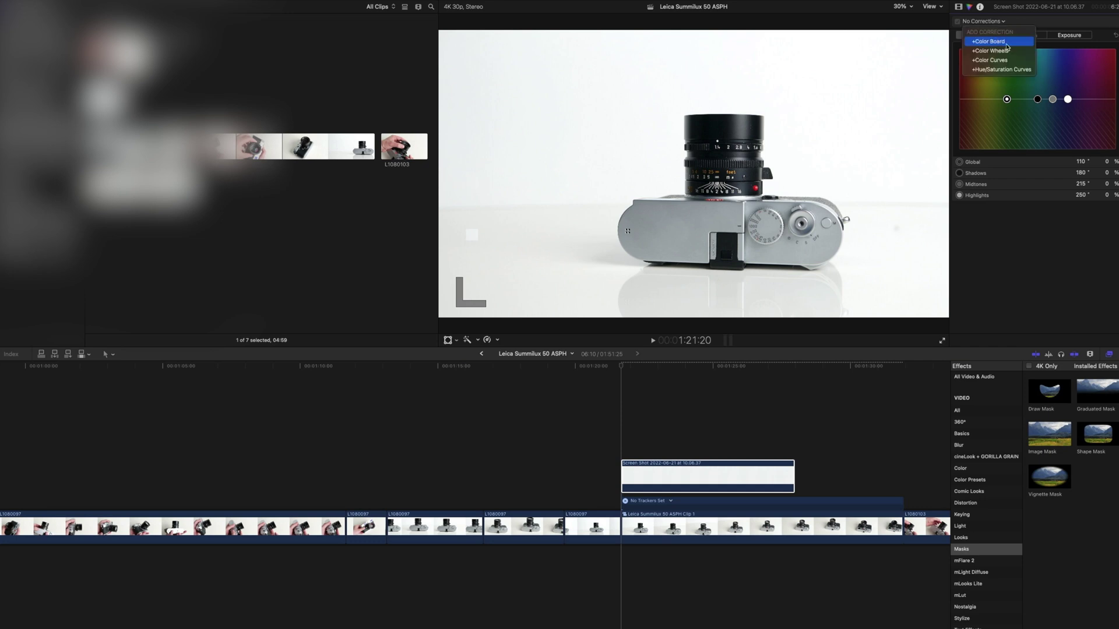
click(1004, 43)
click(1076, 35)
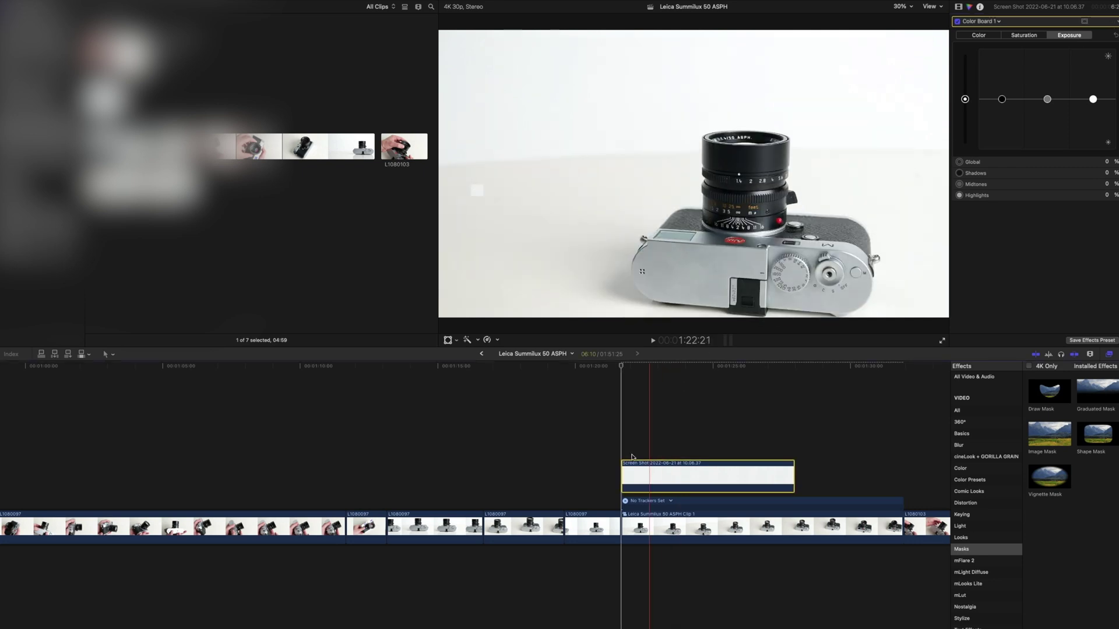
mouse_move(1087, 23)
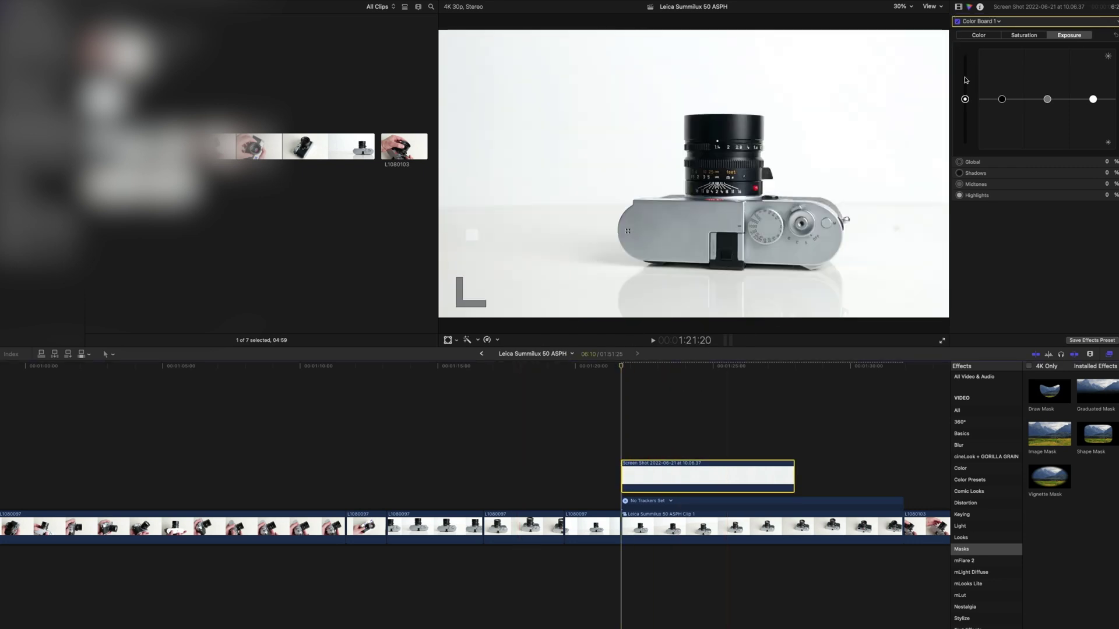
drag(965, 100, 965, 104)
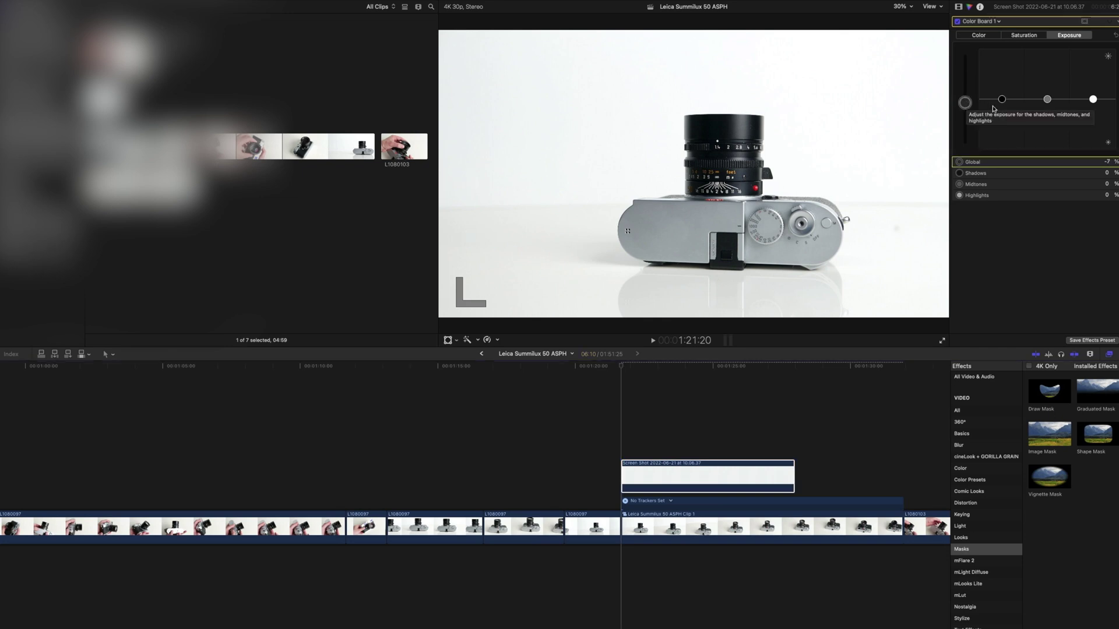
drag(1047, 100, 1044, 106)
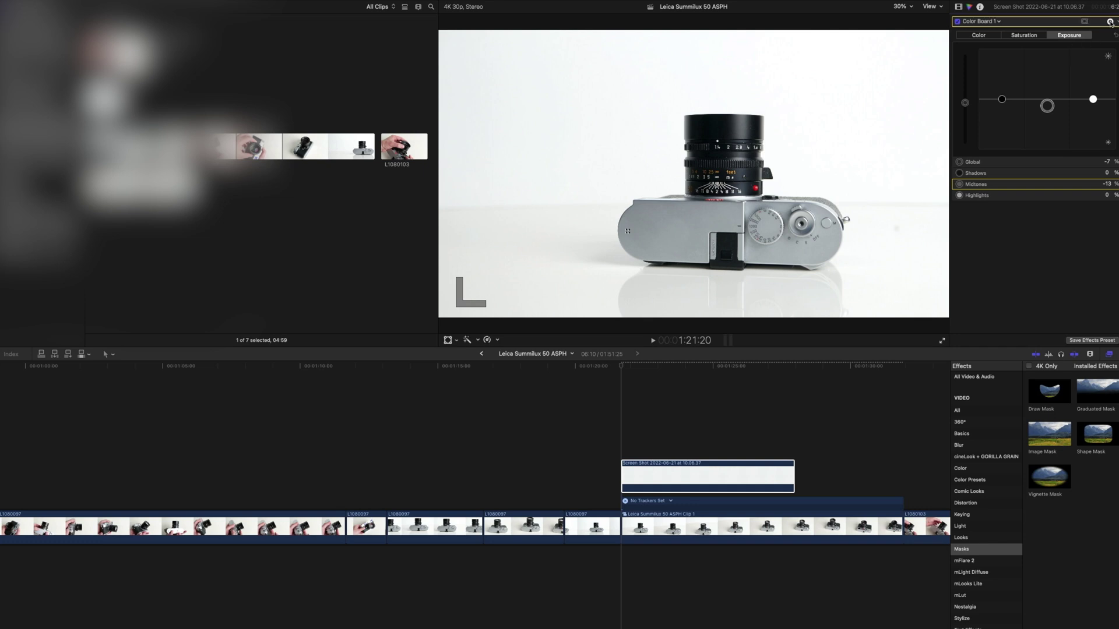
- At 1:23:08 keyframe the patch Midtones down to −23%, then scrub to compare with the backdrop
click(624, 375)
drag(621, 368, 668, 371)
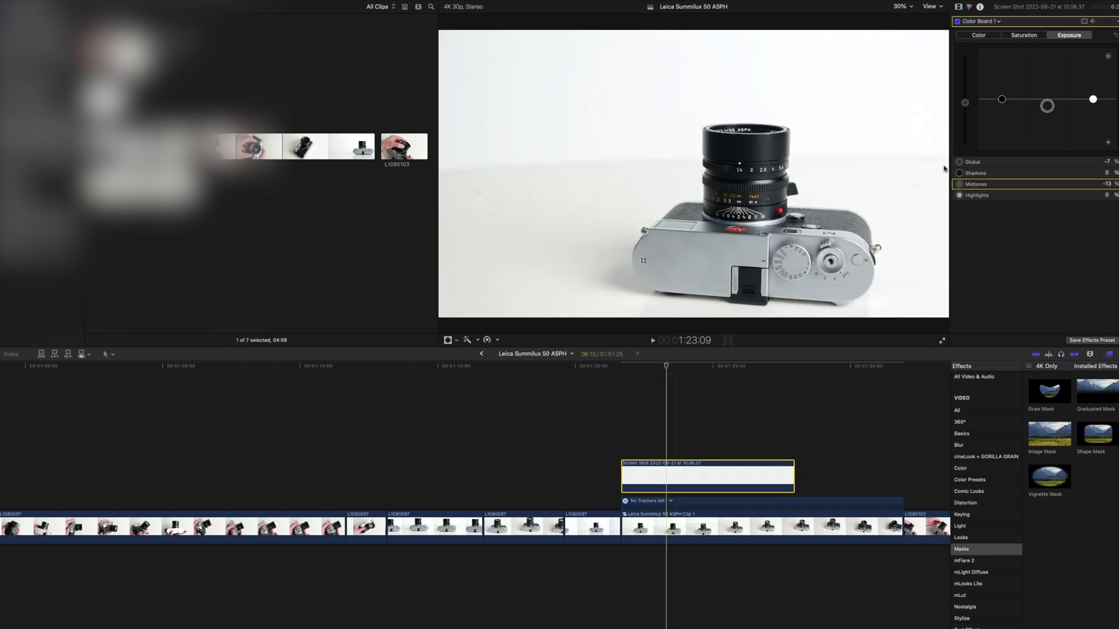
mouse_move(1048, 108)
mouse_down()
mouse_move(1047, 96)
mouse_move(1052, 111)
mouse_up()
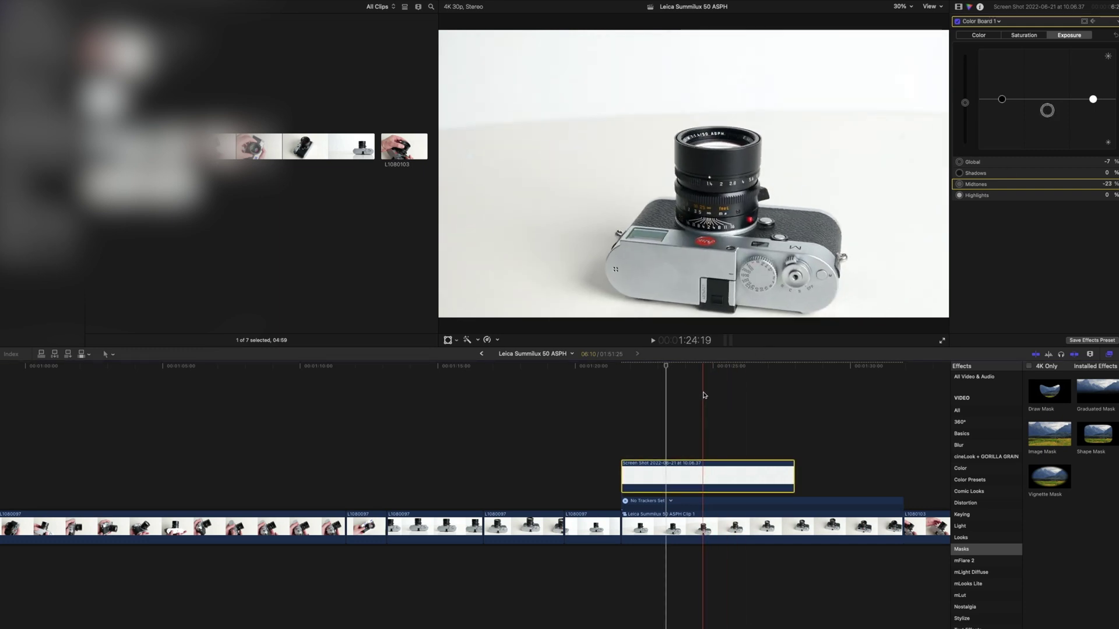
click(667, 366)
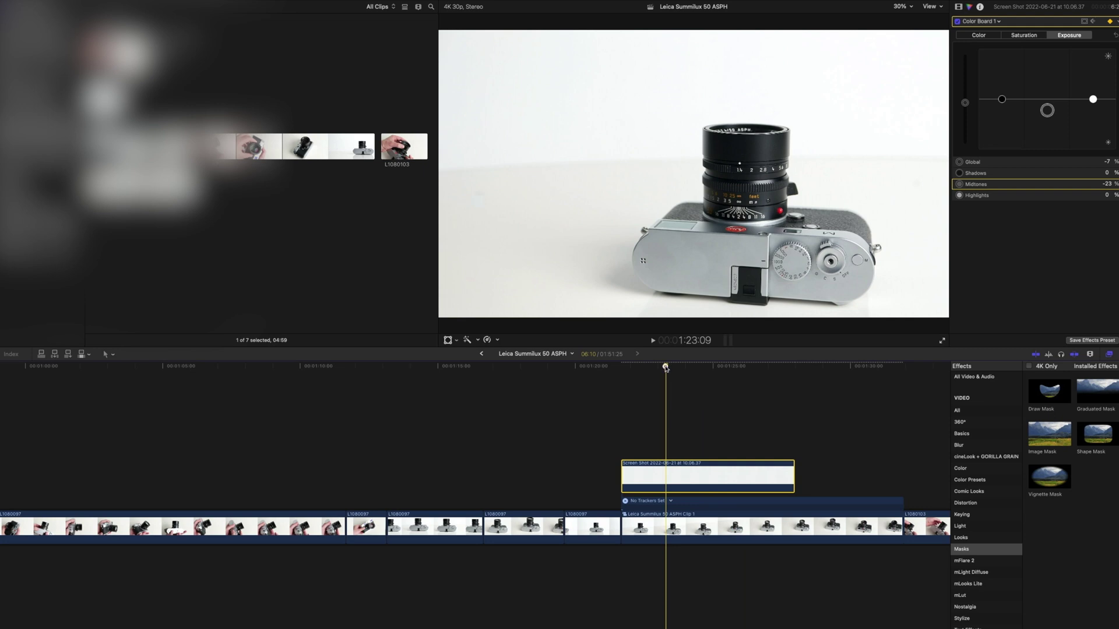
drag(665, 367, 666, 368)
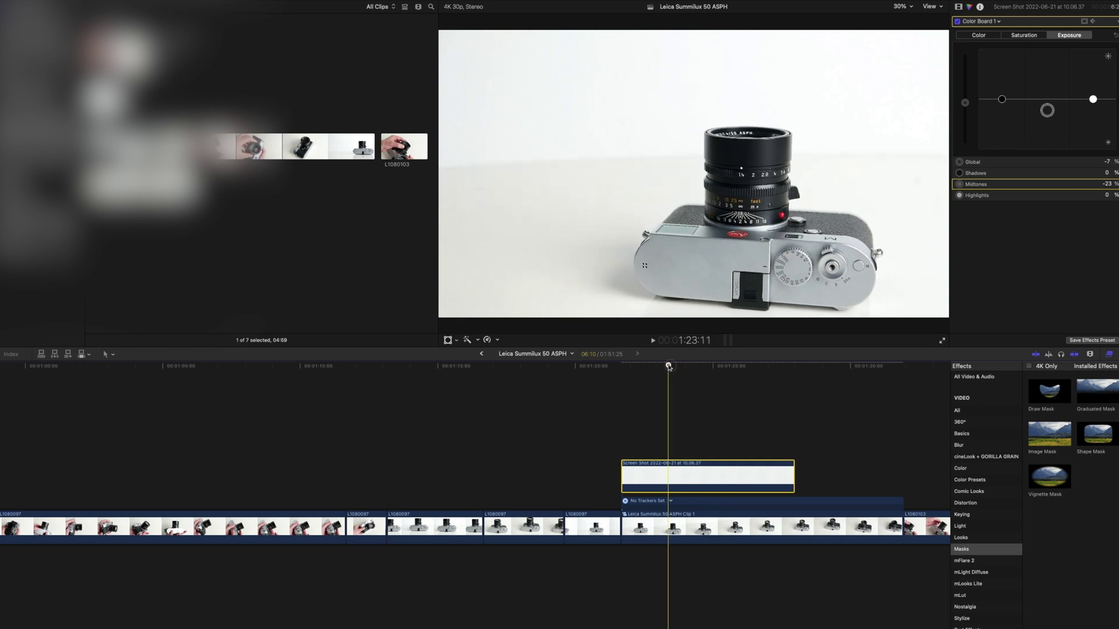
- Nudge the white patch upward over the hole at the current frame and again at 1:24:13
click(448, 341)
drag(478, 200, 477, 192)
click(448, 341)
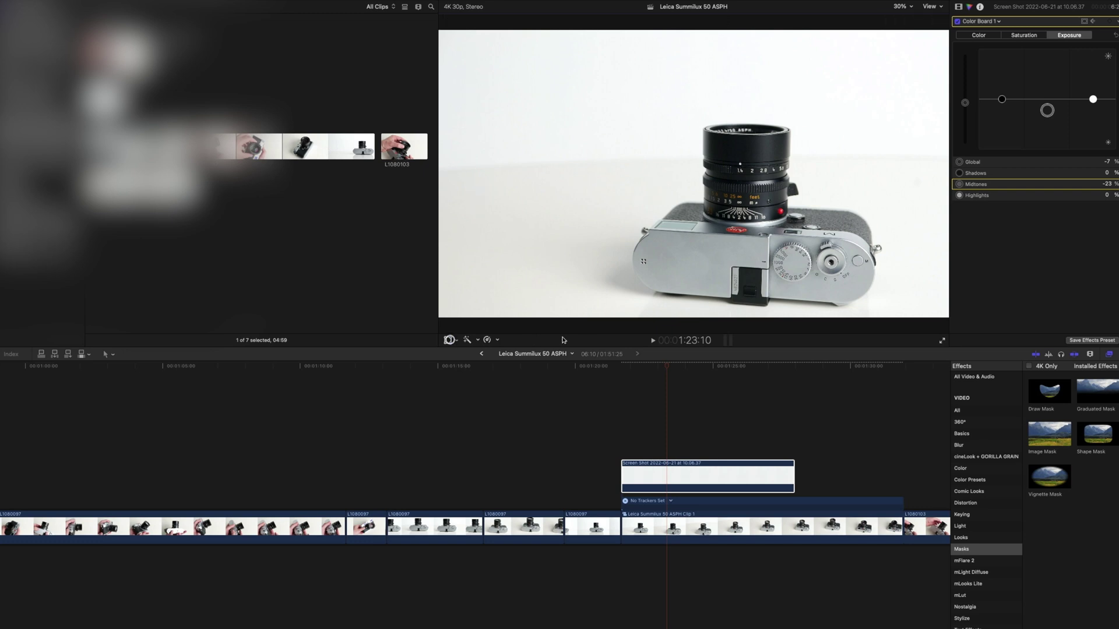
click(657, 367)
drag(658, 367, 712, 363)
click(448, 340)
drag(468, 146, 468, 139)
click(448, 340)
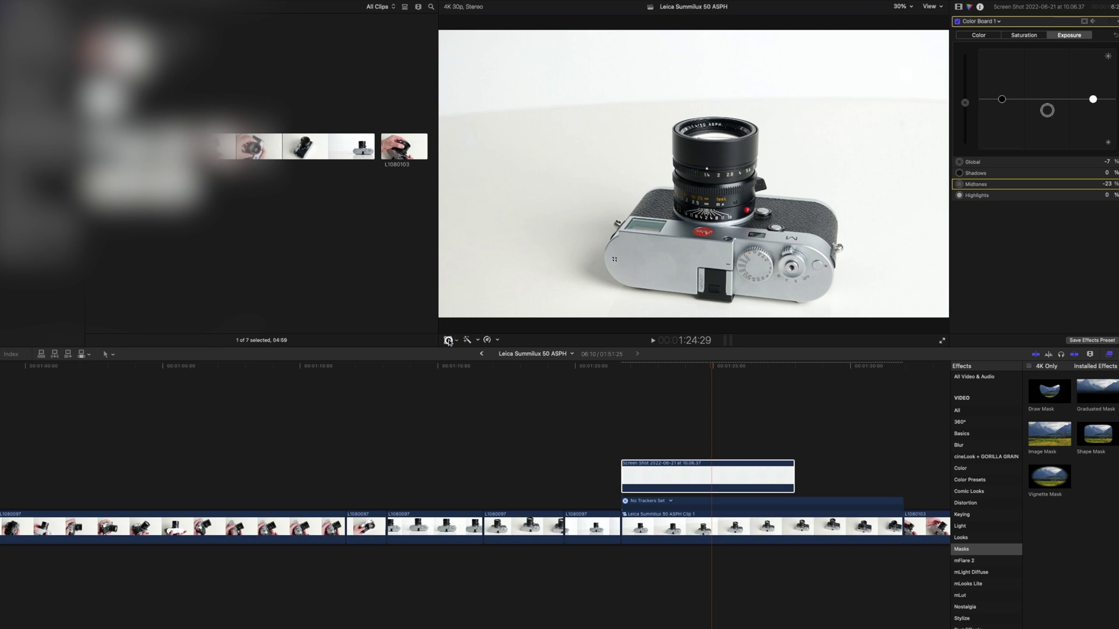
mouse_move(712, 368)
mouse_down()
mouse_move(732, 366)
mouse_move(714, 363)
mouse_up()
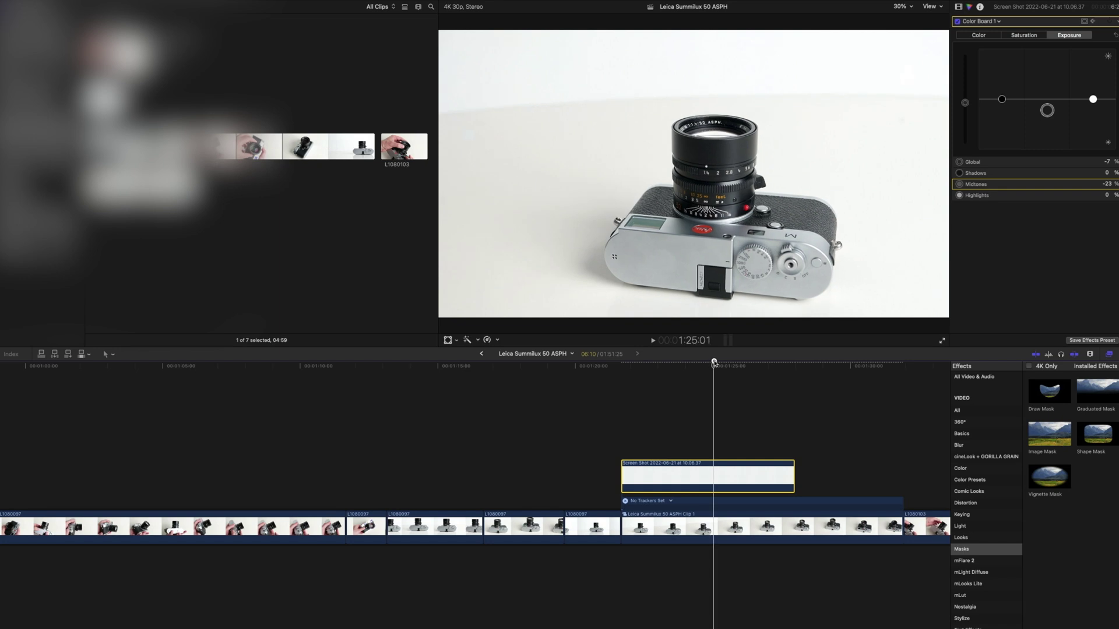
- Set the patch Midtones to −27%, then keyframe them darker at 1:25:27
click(964, 104)
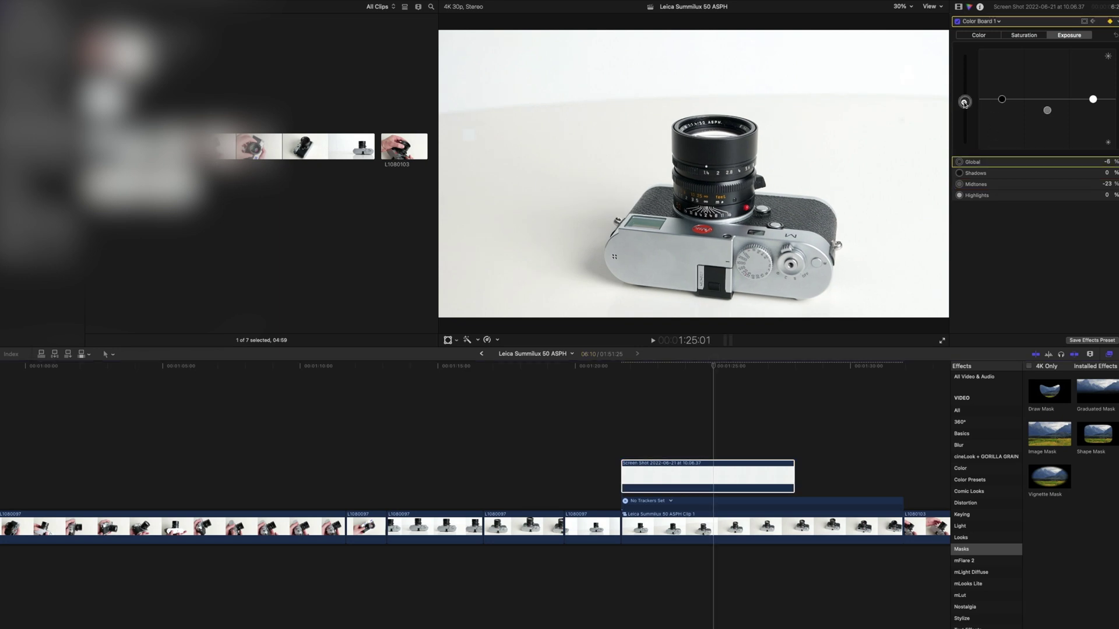
drag(1049, 111, 1046, 114)
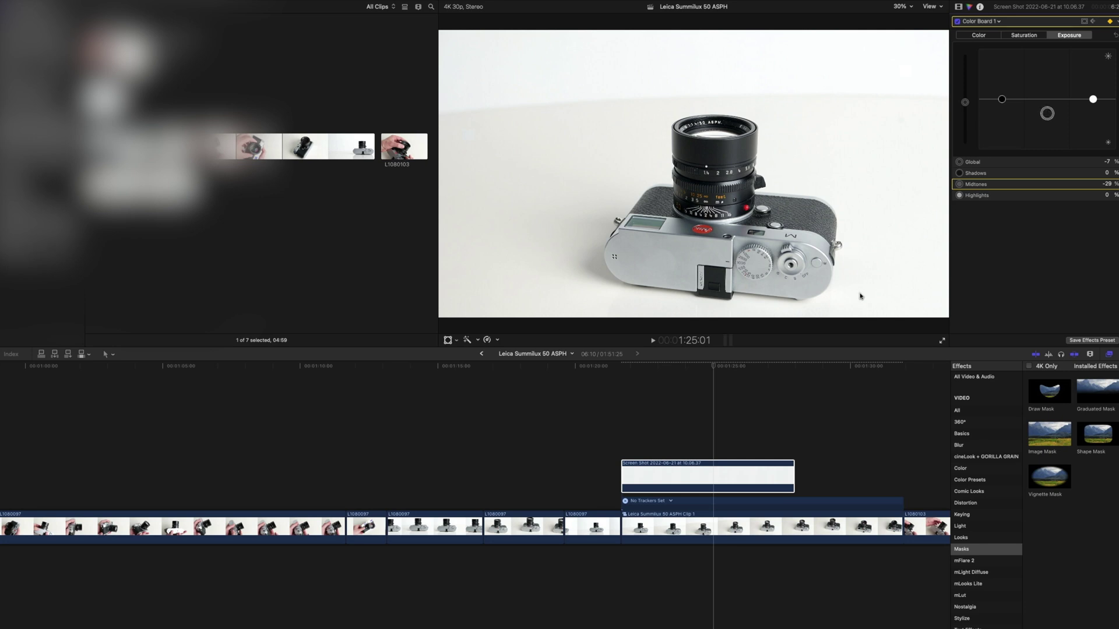
drag(715, 365, 744, 365)
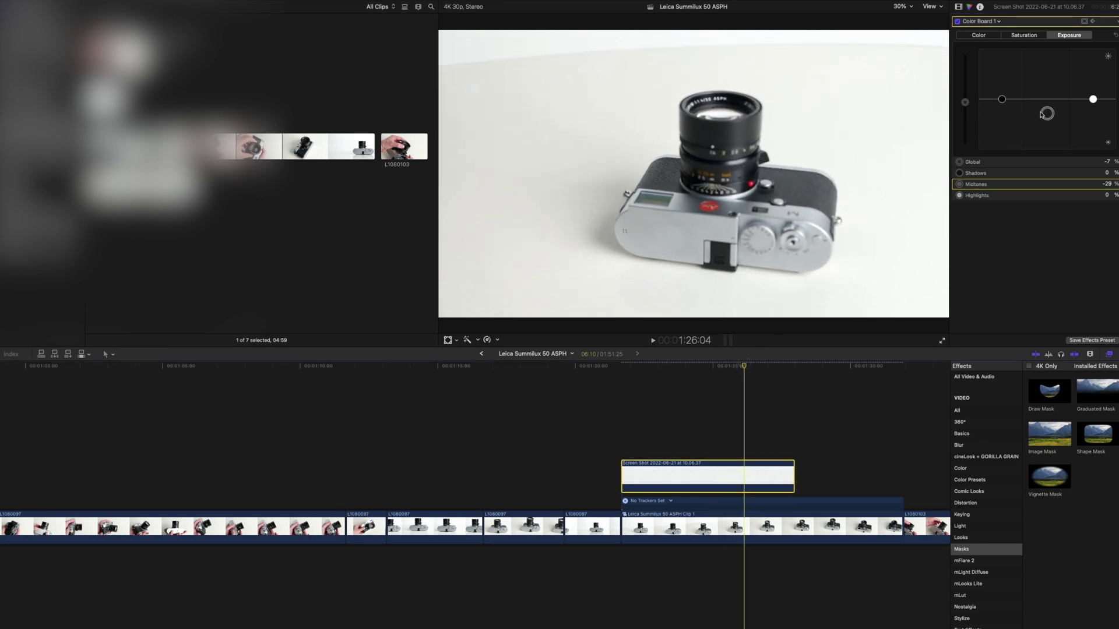
mouse_move(1046, 113)
mouse_down()
mouse_move(1047, 97)
mouse_move(1038, 128)
mouse_up()
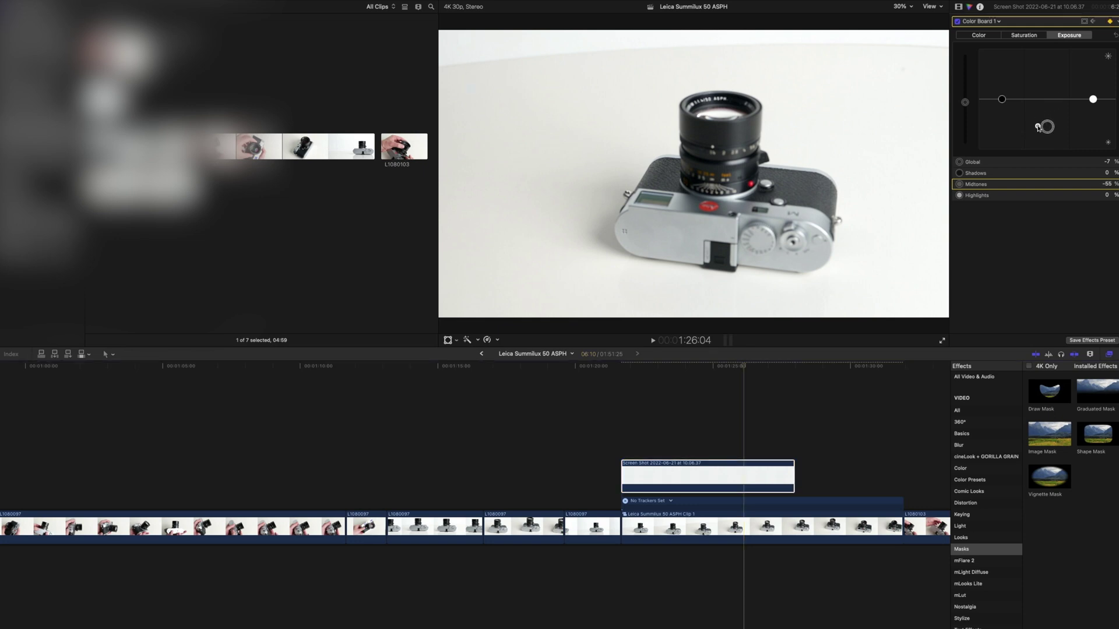
- Around 1:27:08 keyframe Midtones back to −7% and Global to −13%, then scrub to review
click(965, 103)
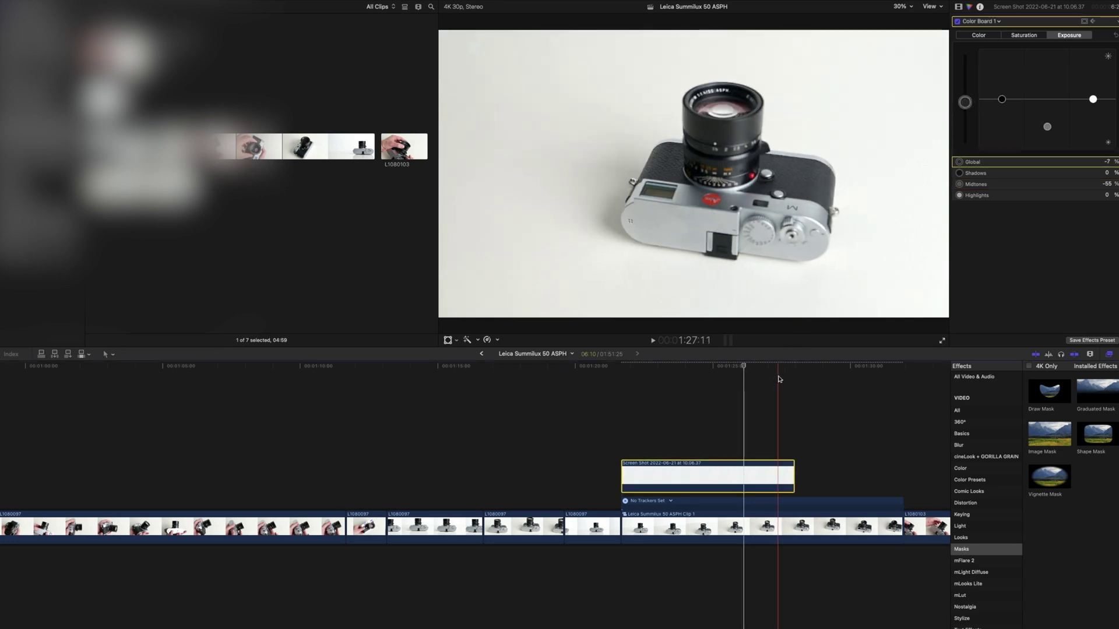
drag(749, 365, 783, 362)
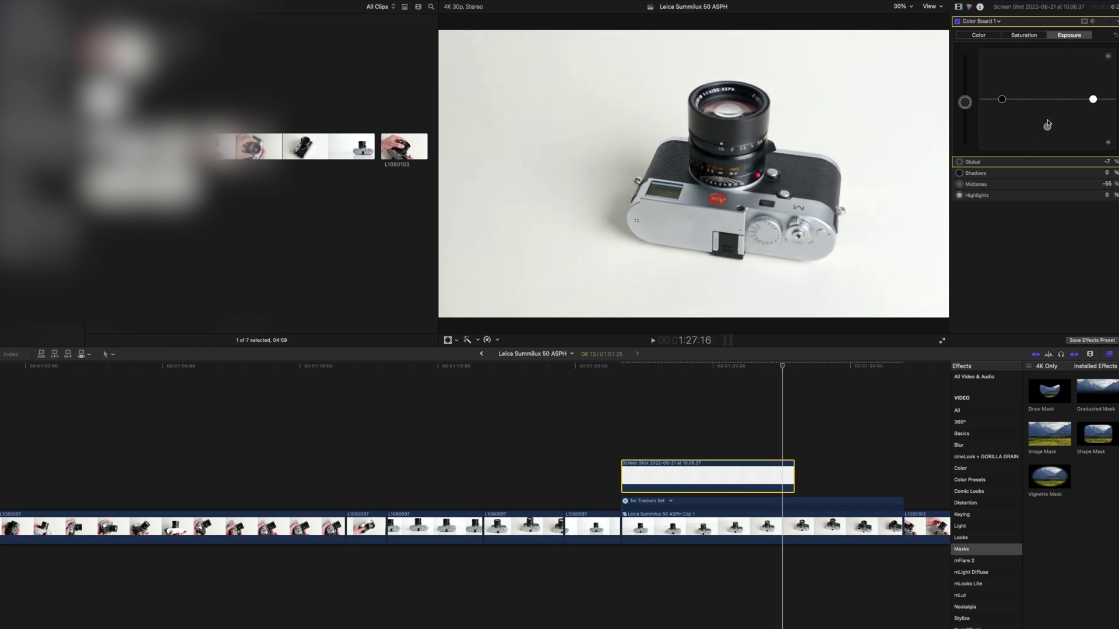
drag(1047, 127, 1047, 101)
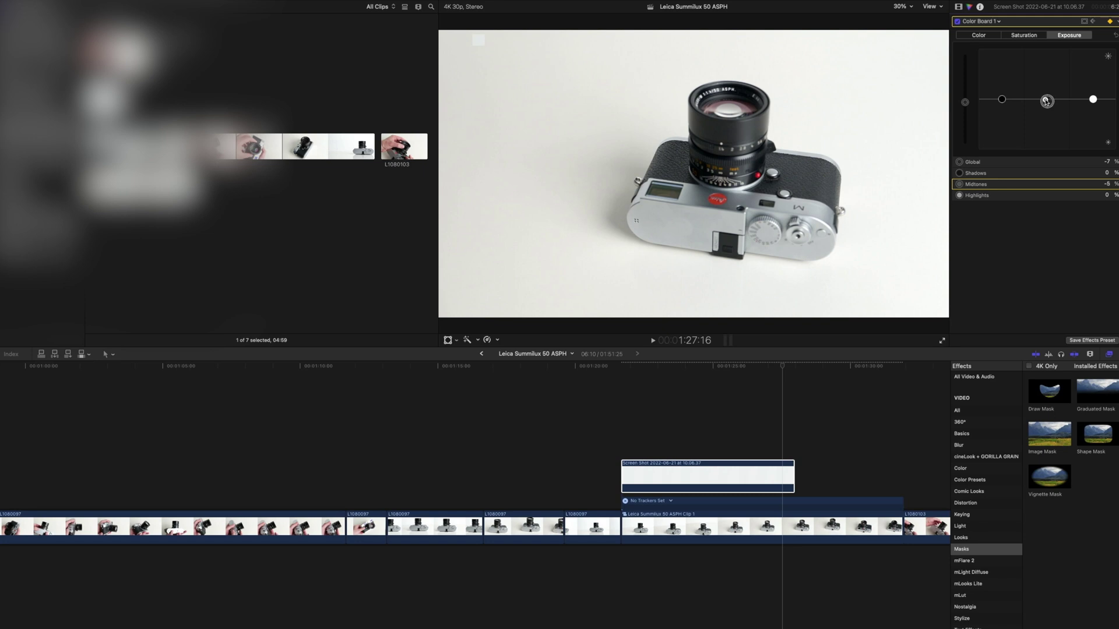
click(965, 103)
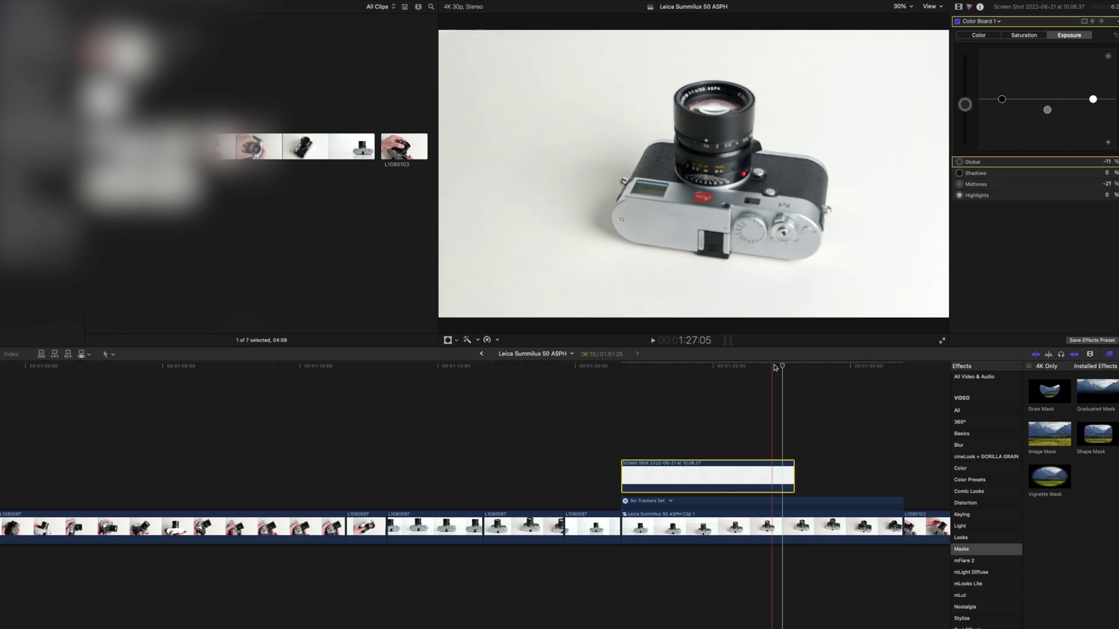
drag(783, 366, 808, 359)
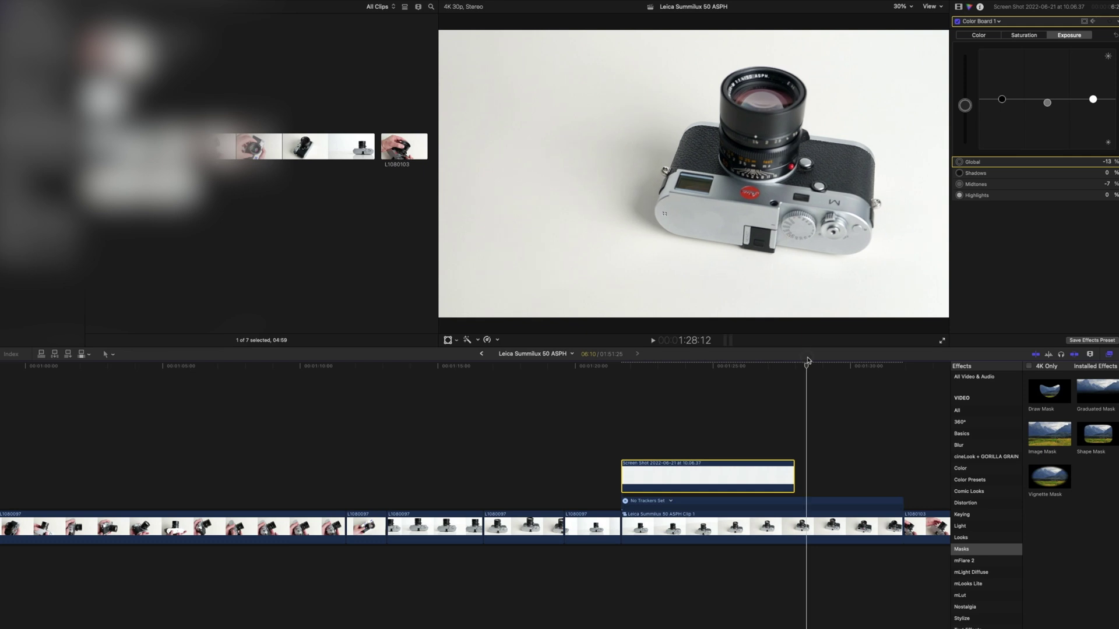
drag(808, 359, 682, 366)
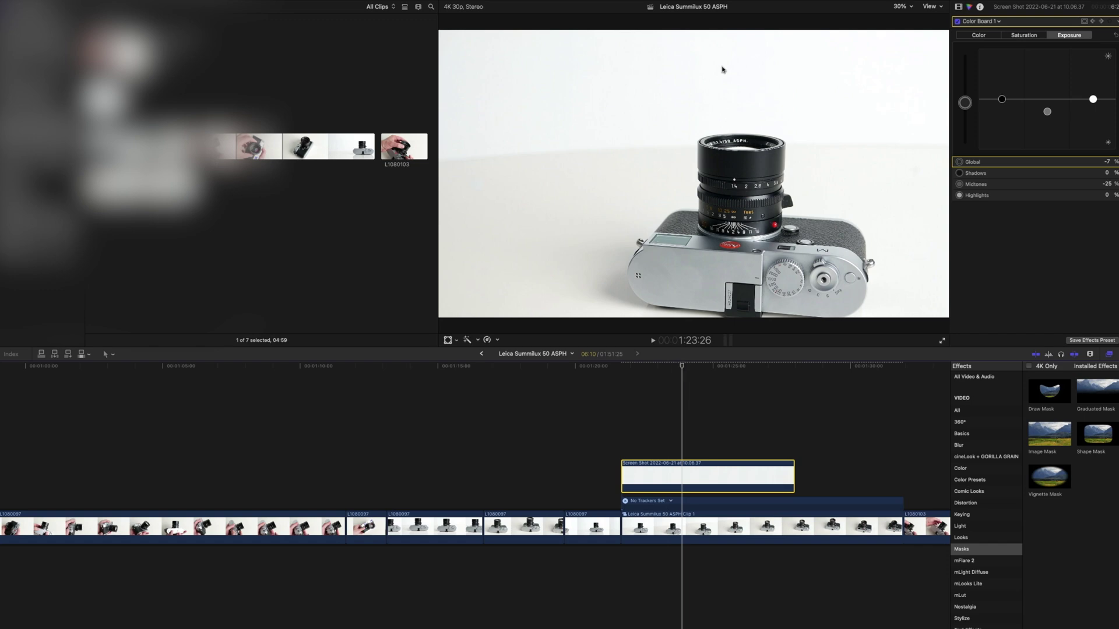